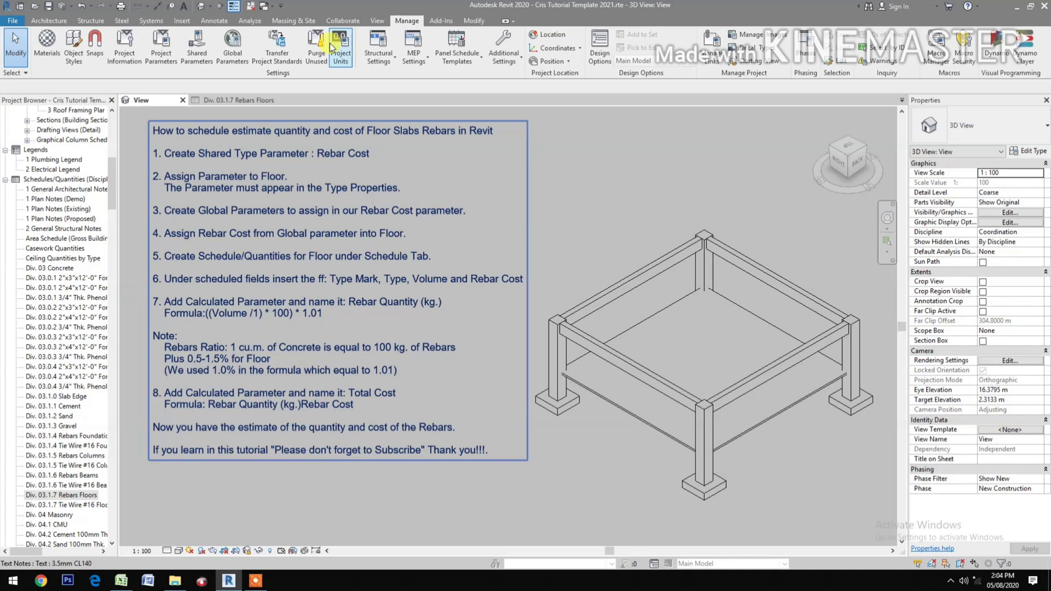
- Create a Currency shared parameter named Rebar Cost in the Tutorial group and save the file
{"action": "left_click", "coordinate": [206, 58]}
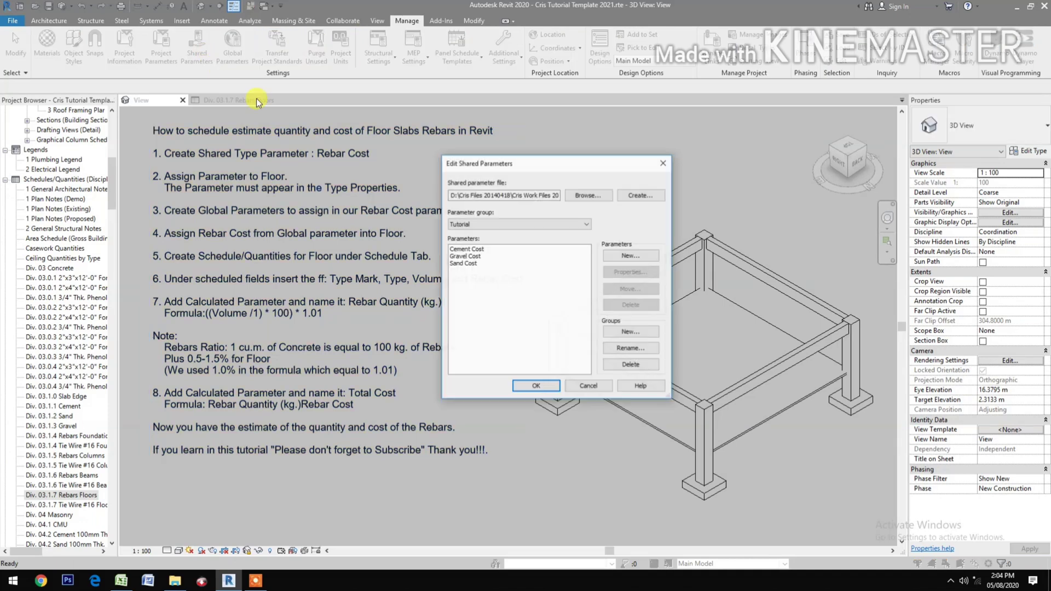
{"action": "left_click", "coordinate": [623, 256]}
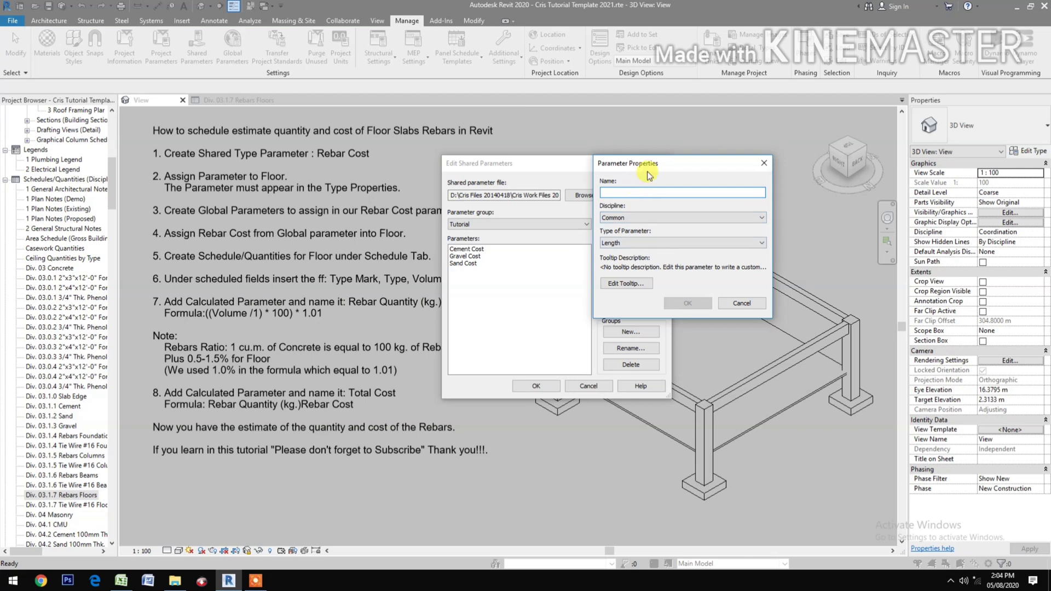
{"action": "type", "text": "Rebar Cost"}
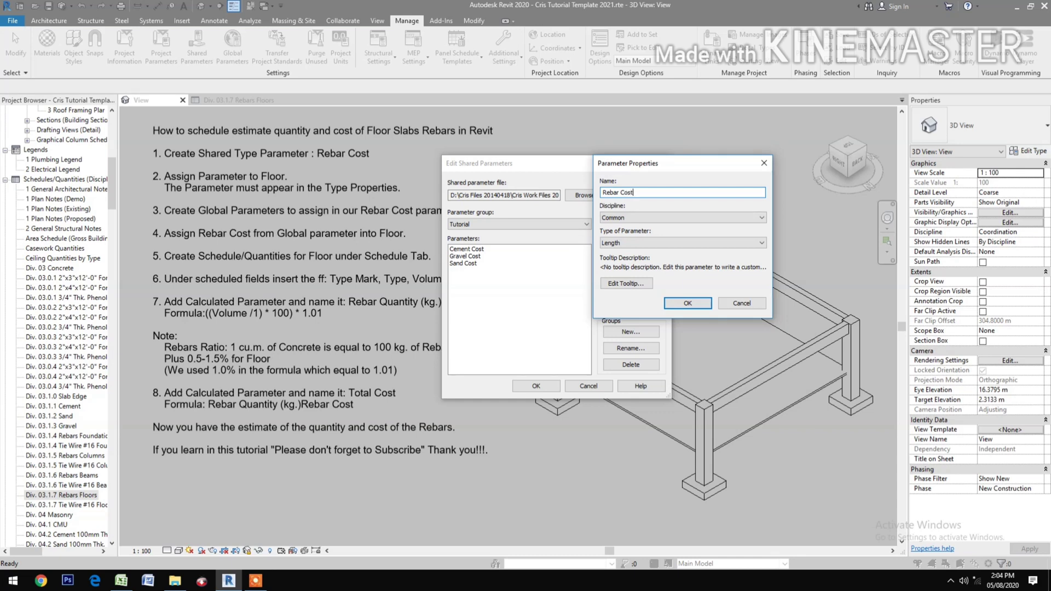
{"action": "left_click", "coordinate": [659, 241]}
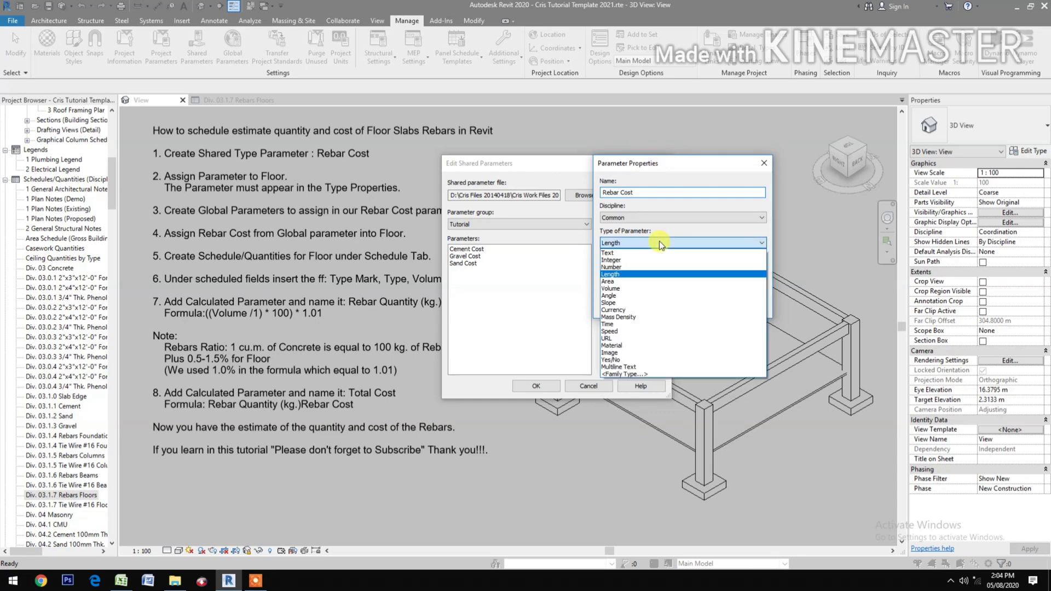
{"action": "left_click", "coordinate": [651, 310]}
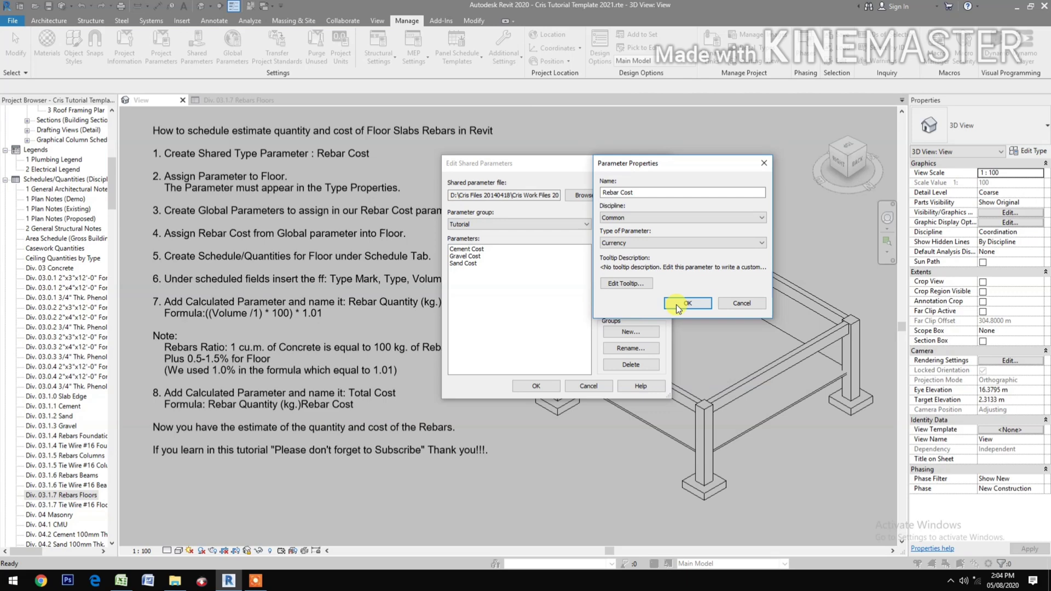
{"action": "left_click", "coordinate": [675, 304]}
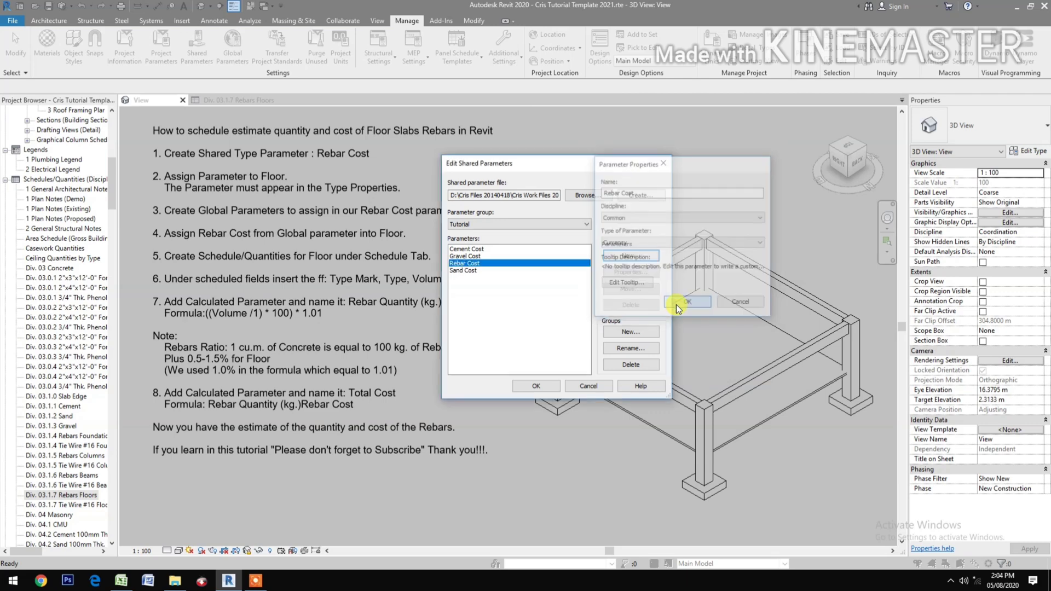
{"action": "left_click", "coordinate": [534, 385]}
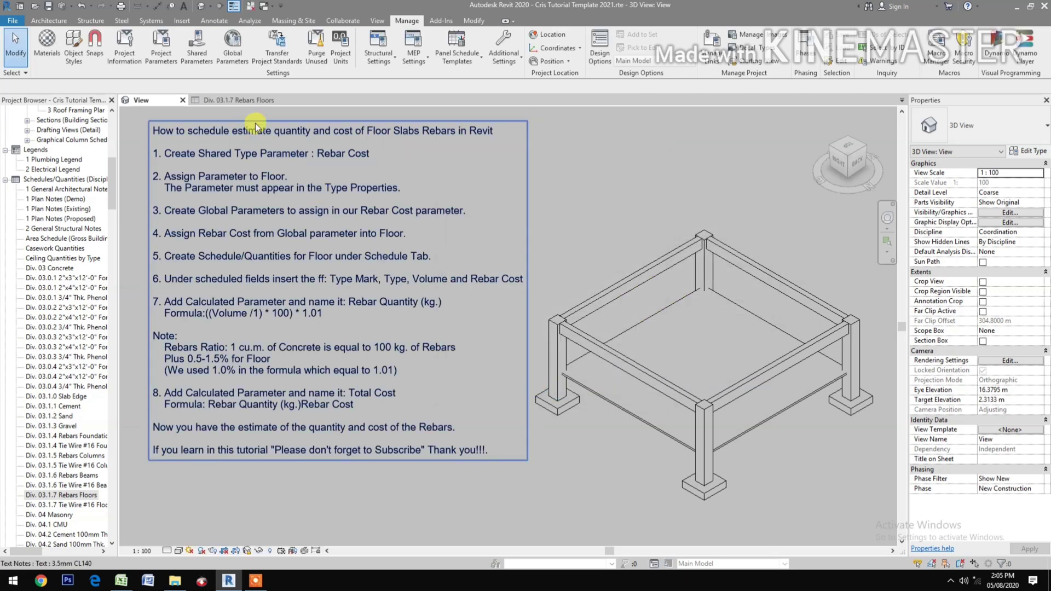
- Add a new project parameter based on the shared Rebar Cost parameter
{"action": "left_click", "coordinate": [161, 47]}
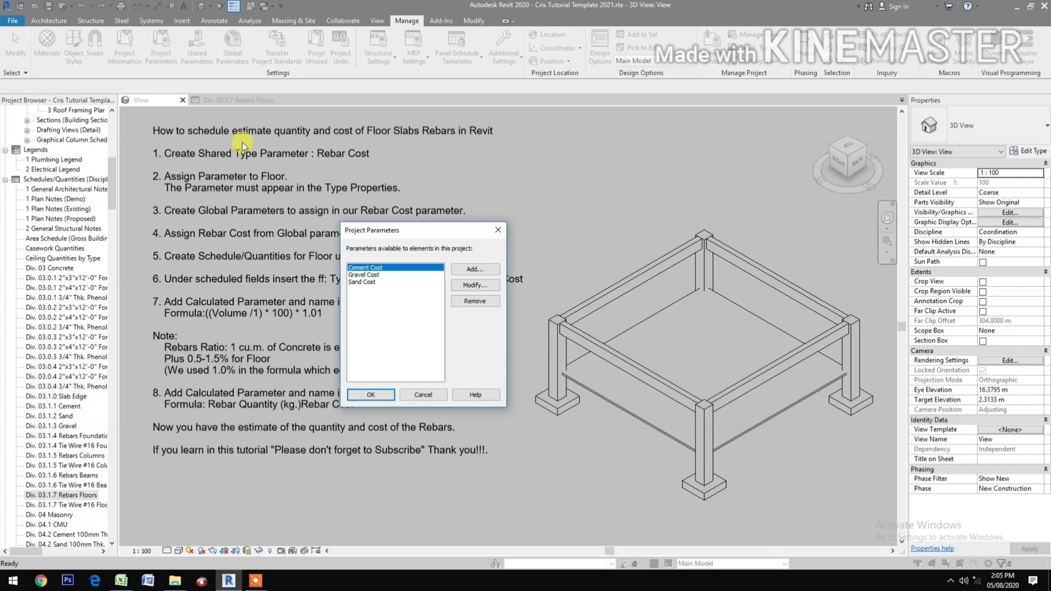
{"action": "left_click", "coordinate": [474, 269]}
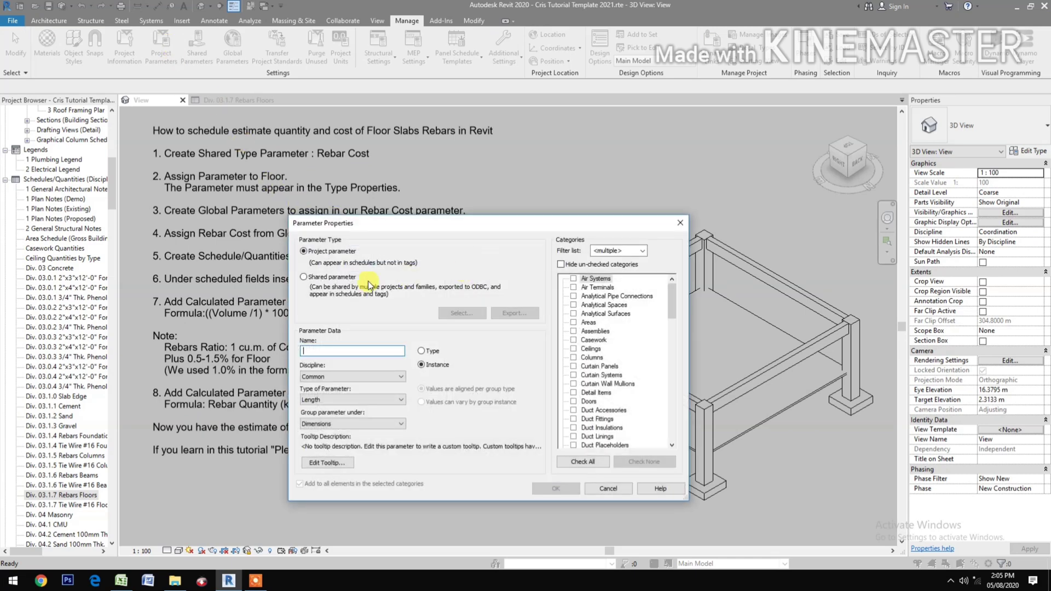
{"action": "left_click", "coordinate": [331, 277]}
{"action": "left_click", "coordinate": [469, 316]}
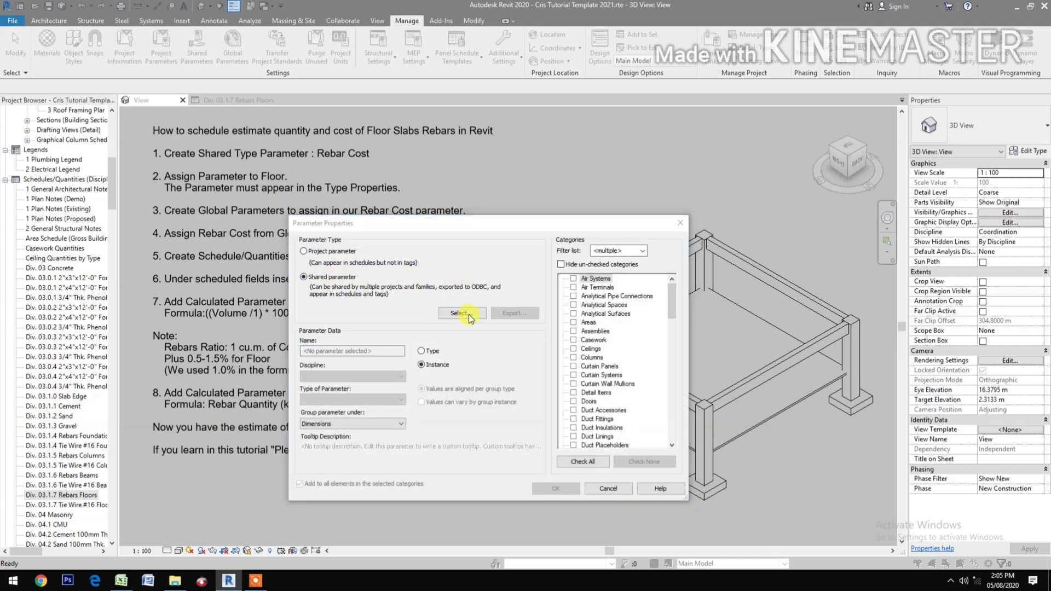
{"action": "left_click", "coordinate": [391, 237]}
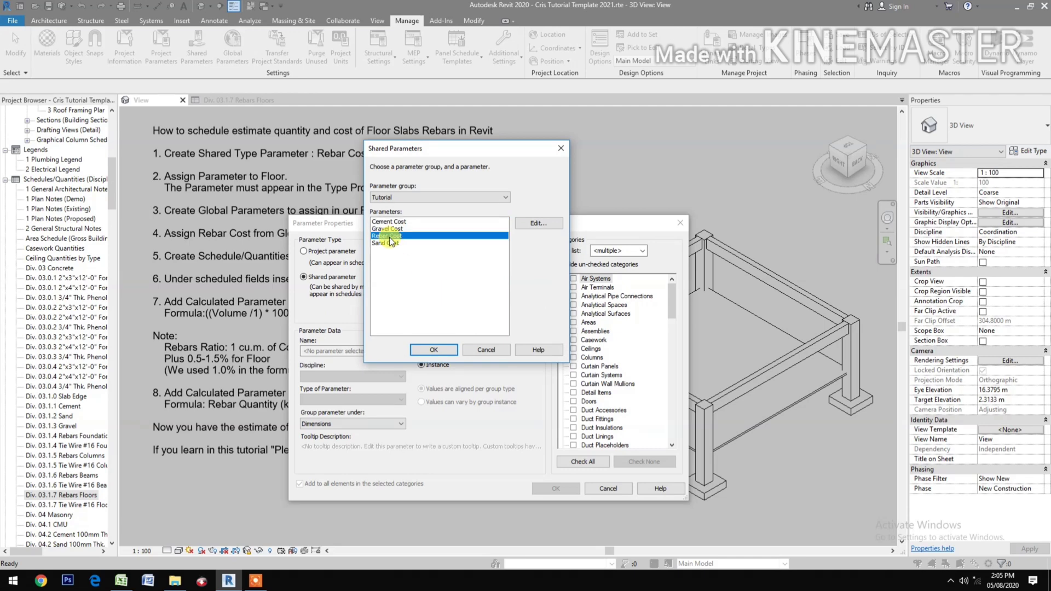
{"action": "left_click", "coordinate": [430, 350]}
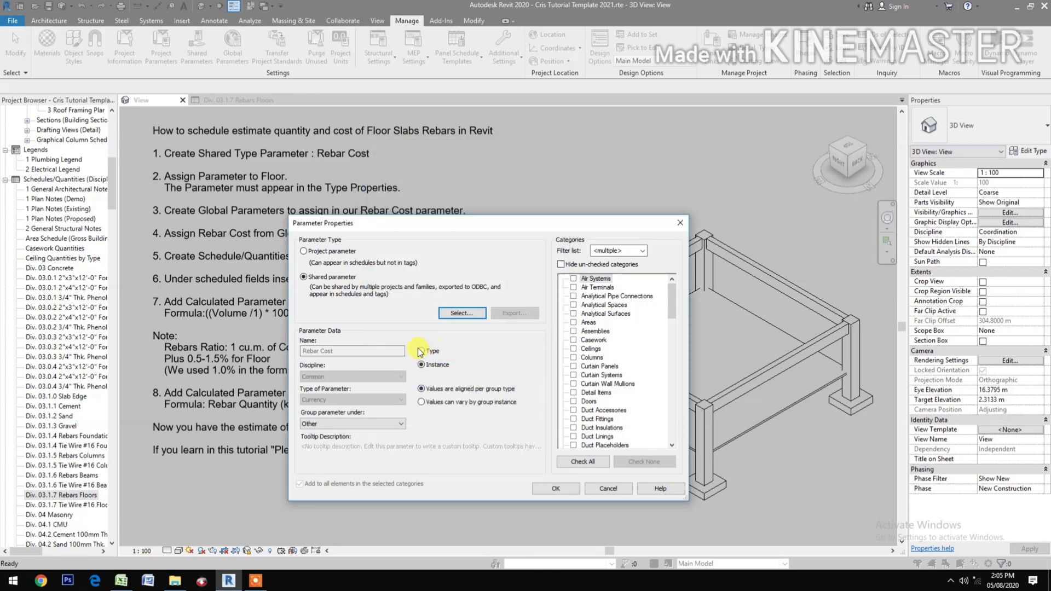
- Make Rebar Cost a Type parameter under Identity Data, applied to the Floors category
{"action": "left_click", "coordinate": [420, 351]}
{"action": "left_click", "coordinate": [359, 426]}
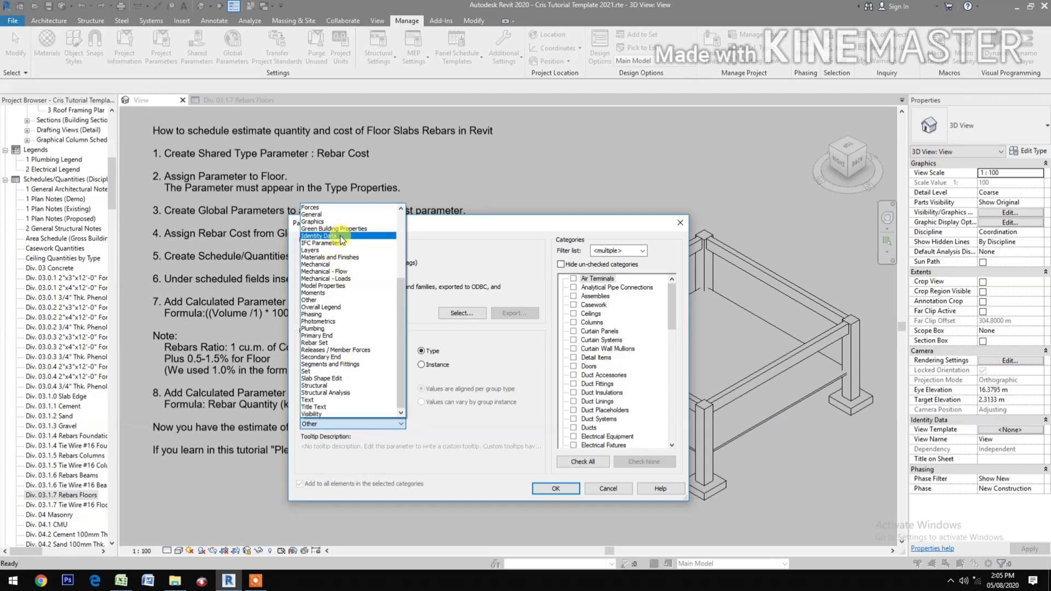
{"action": "left_click", "coordinate": [340, 236]}
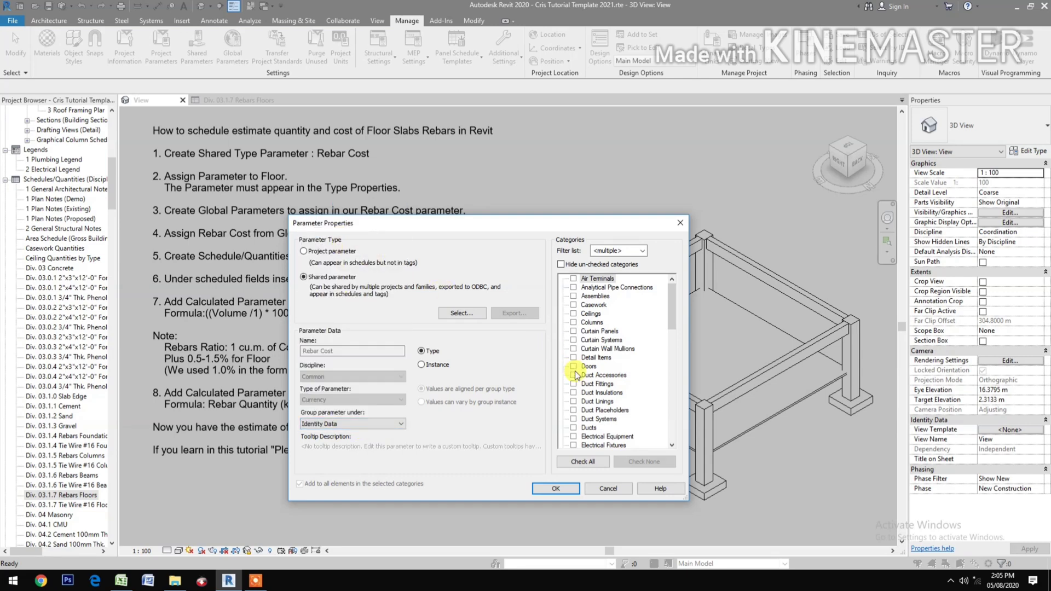
{"action": "scroll", "coordinate": [576, 376], "scroll_direction": "down", "scroll_amount": 3}
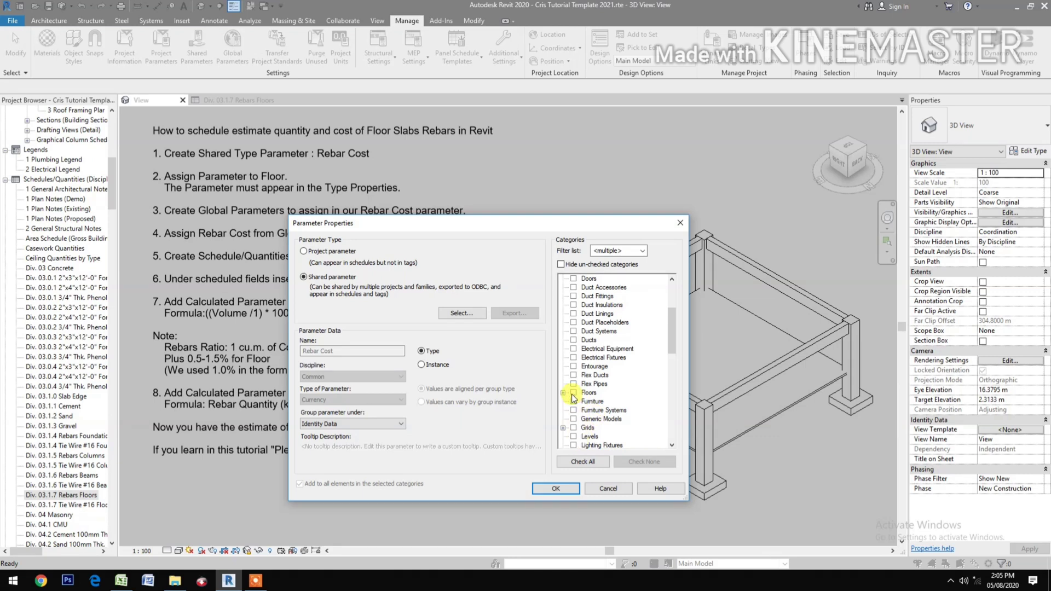
{"action": "left_click", "coordinate": [573, 393]}
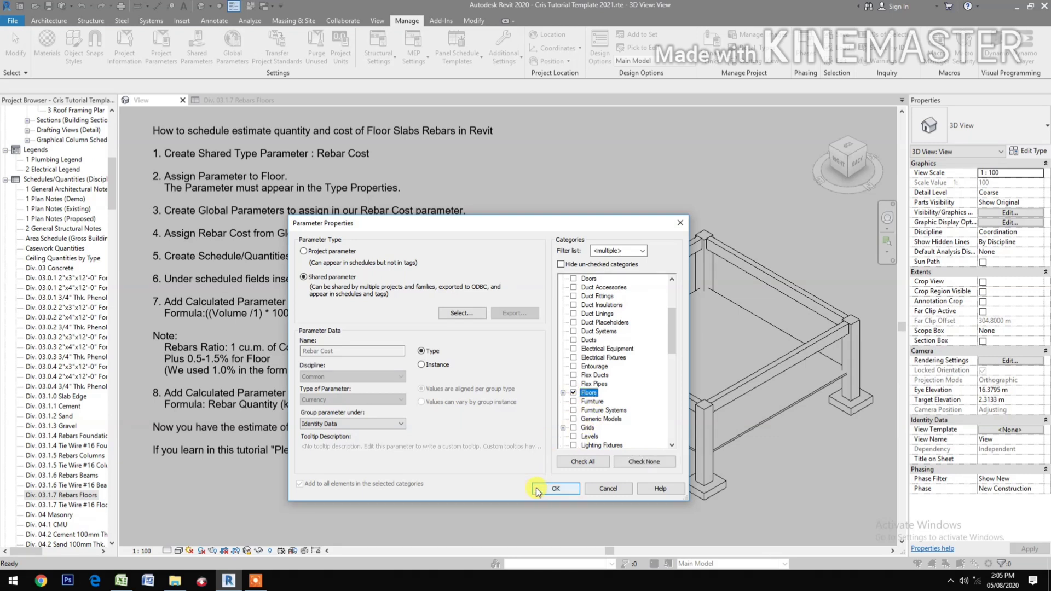
{"action": "left_click", "coordinate": [553, 488]}
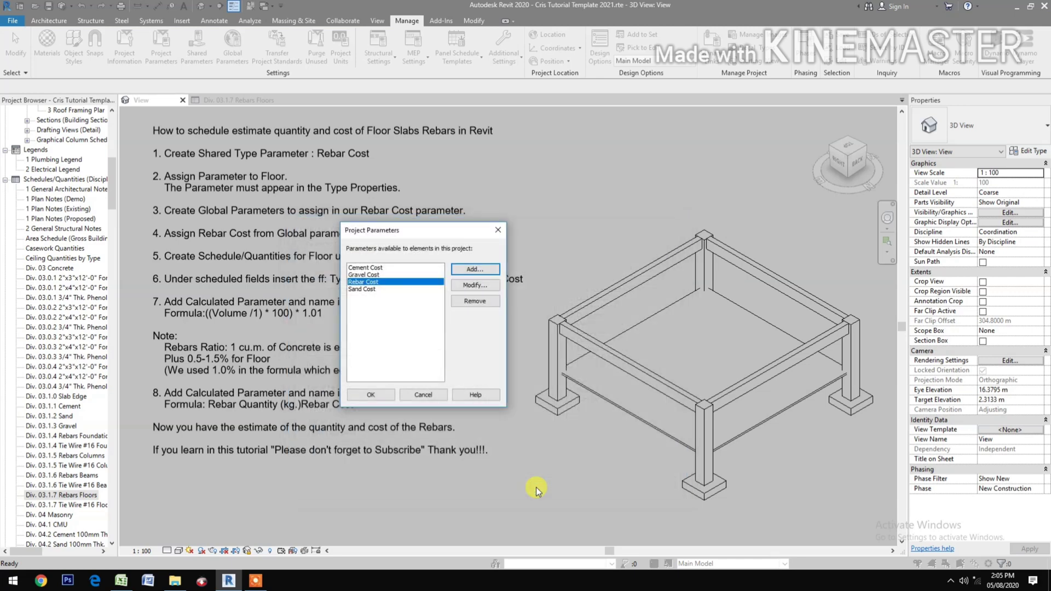
{"action": "left_click", "coordinate": [356, 393]}
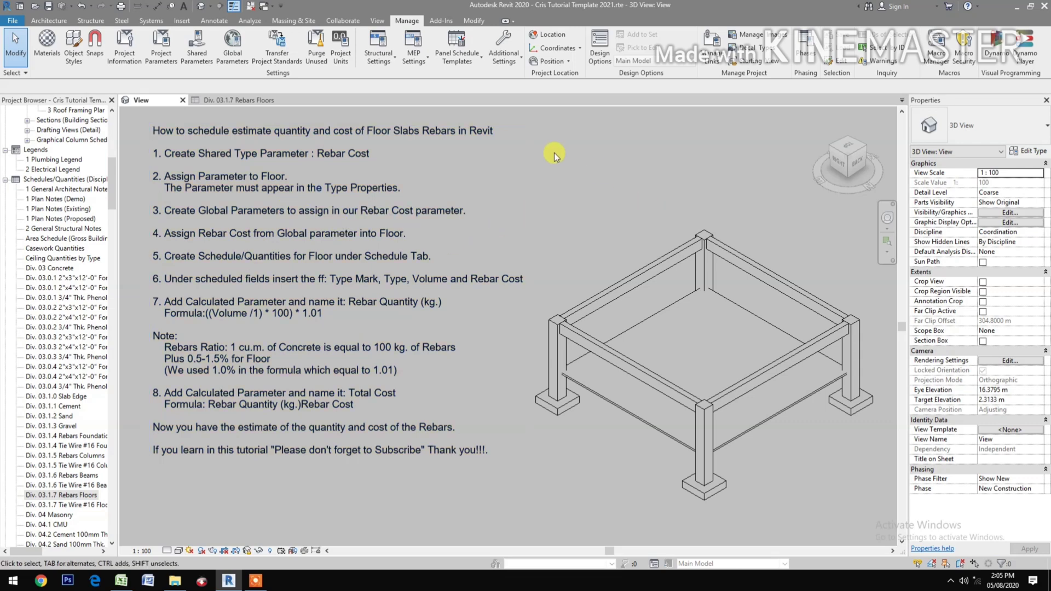
- Create a Currency global parameter named Rebar Cost, grouped under Identity Data
{"action": "left_click", "coordinate": [228, 54]}
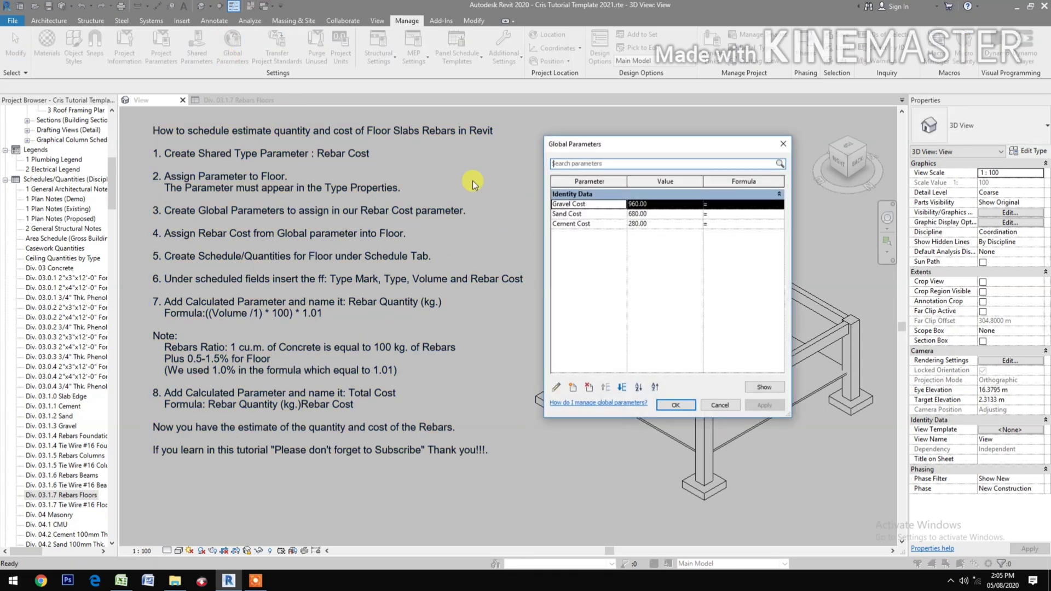
{"action": "left_click", "coordinate": [573, 388]}
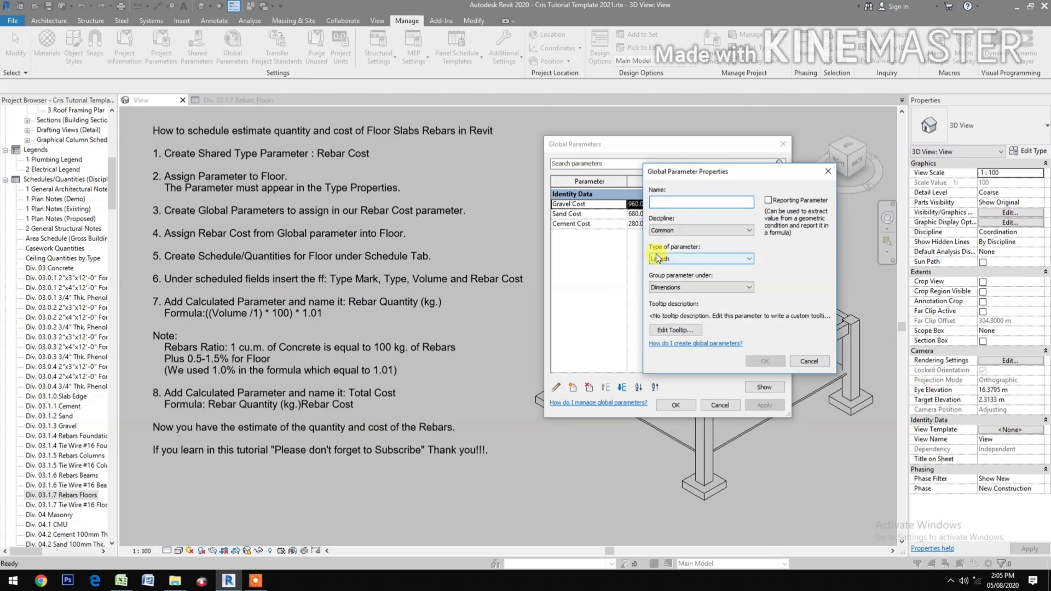
{"action": "type", "text": "Rebar C"}
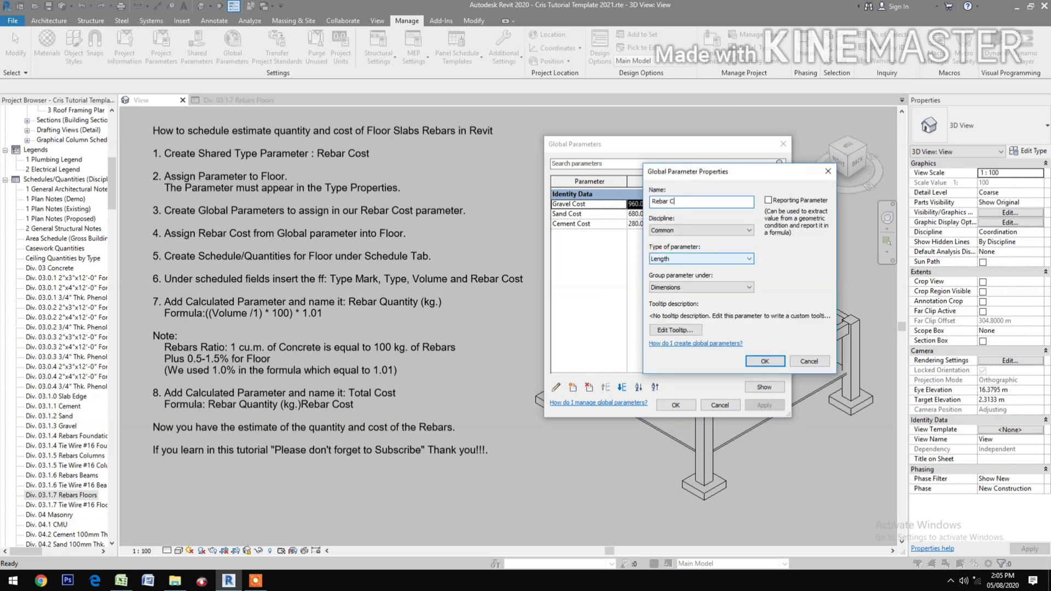
{"action": "type", "text": "ost"}
{"action": "left_click", "coordinate": [679, 259]}
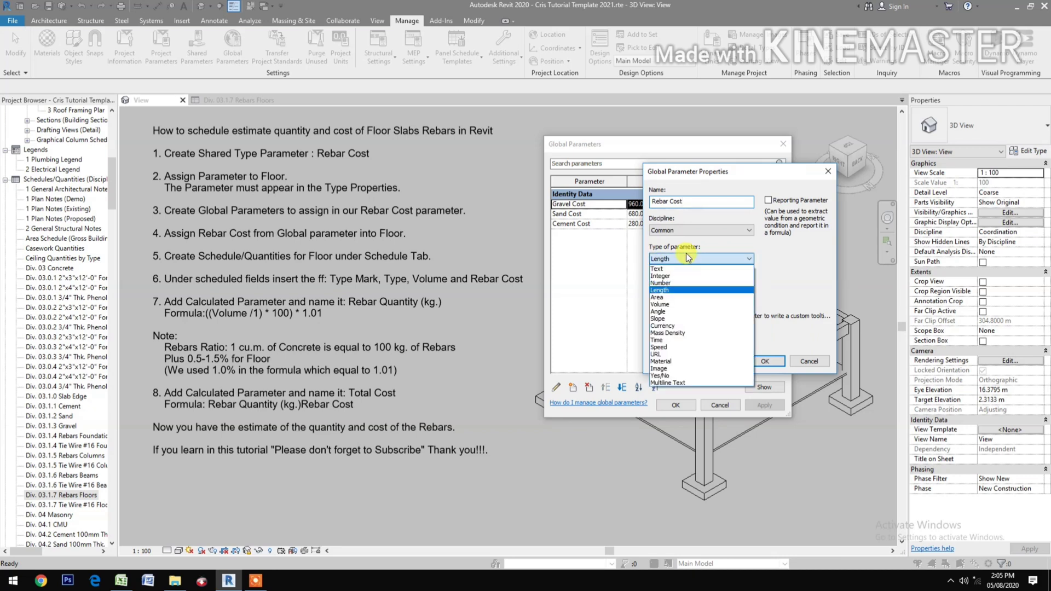
{"action": "left_click", "coordinate": [690, 326]}
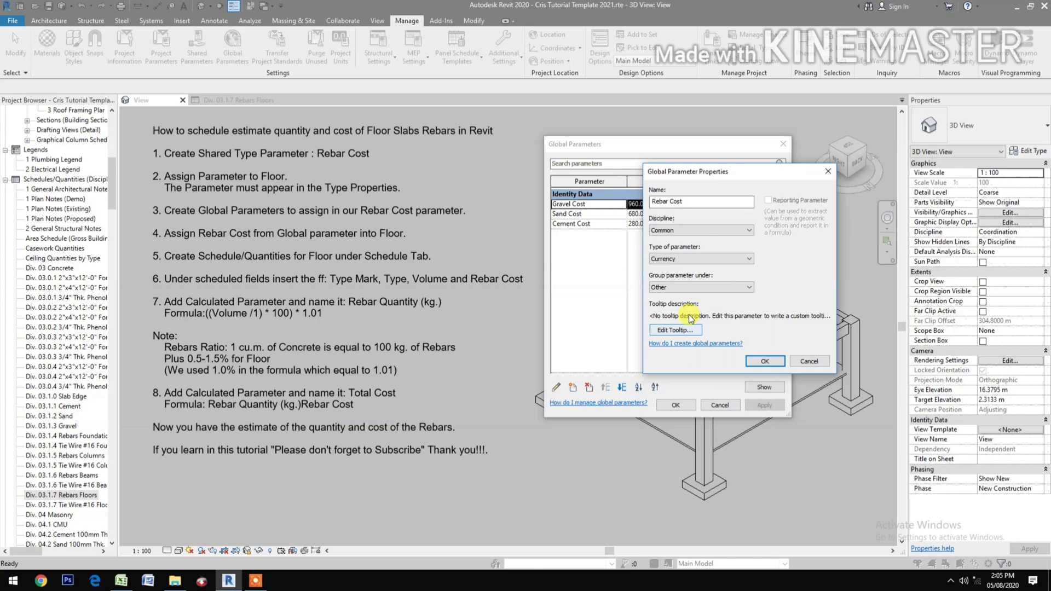
{"action": "left_click", "coordinate": [675, 288]}
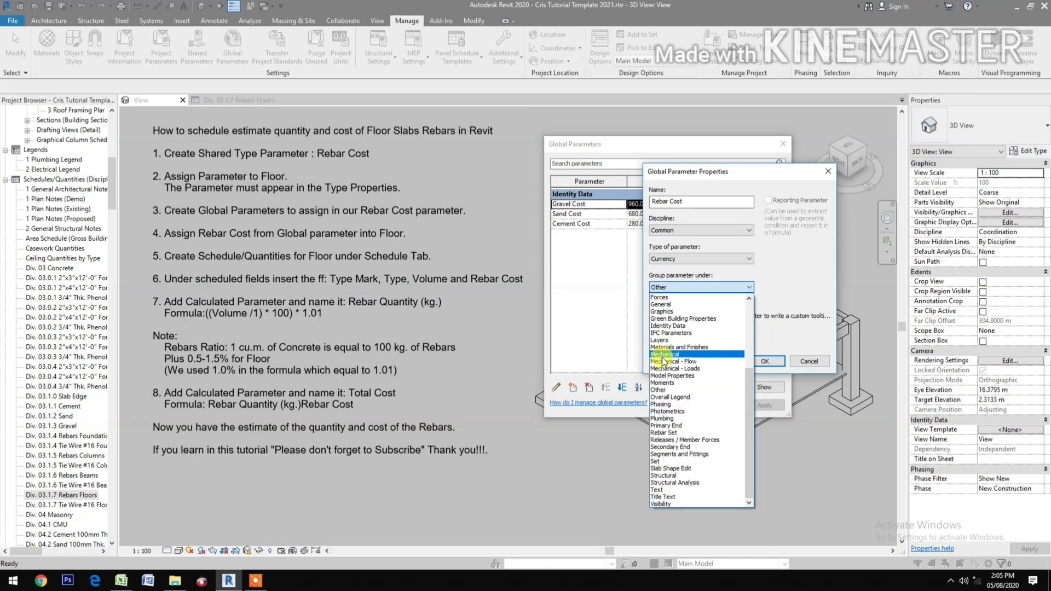
{"action": "left_click", "coordinate": [668, 325]}
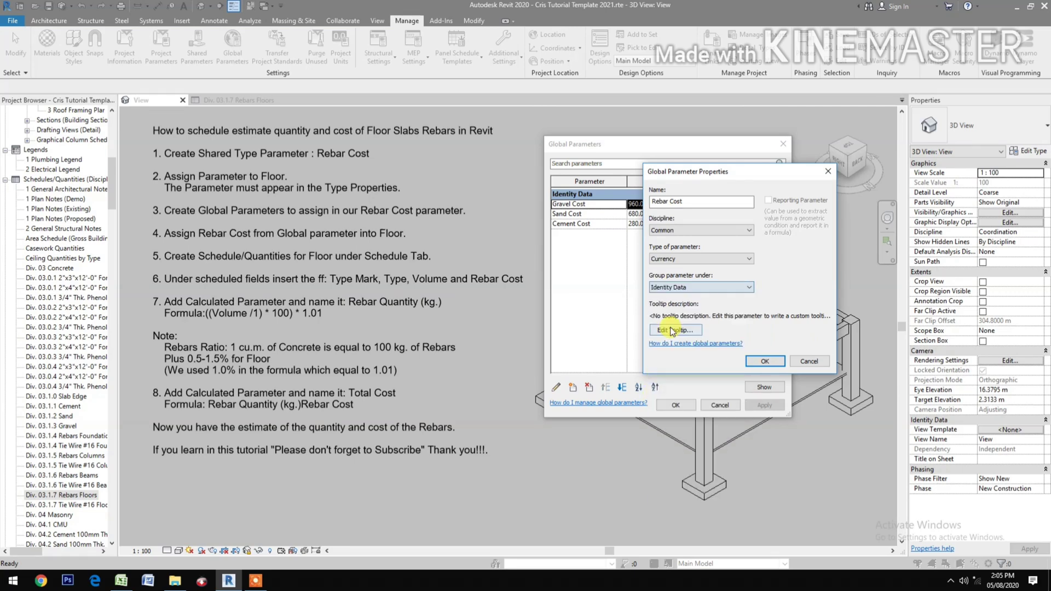
{"action": "left_click", "coordinate": [765, 361]}
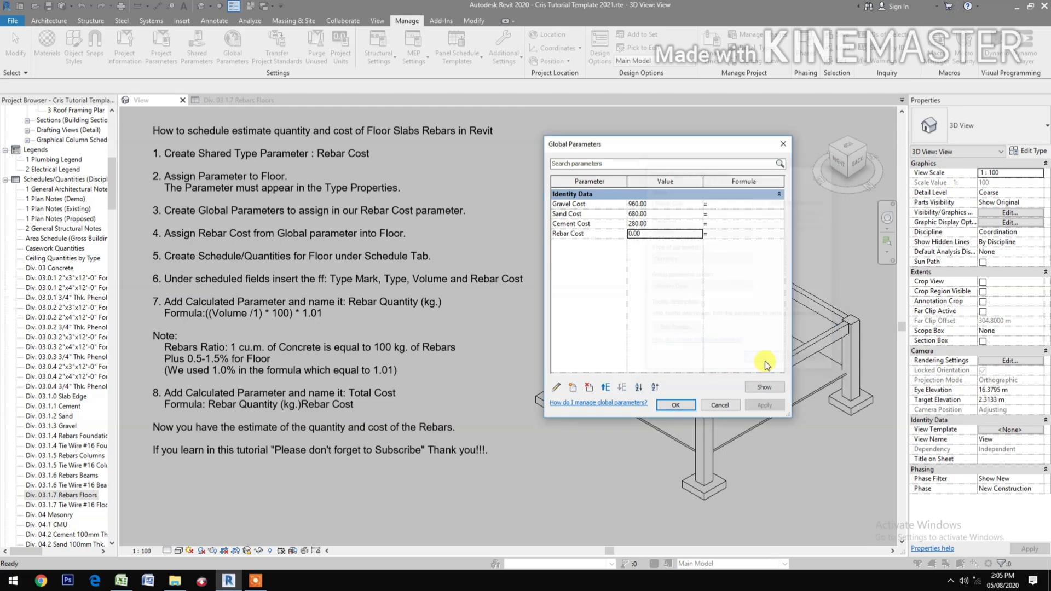
- Set the Rebar Cost global parameter value to 45 and apply it
{"action": "double_click", "coordinate": [651, 233]}
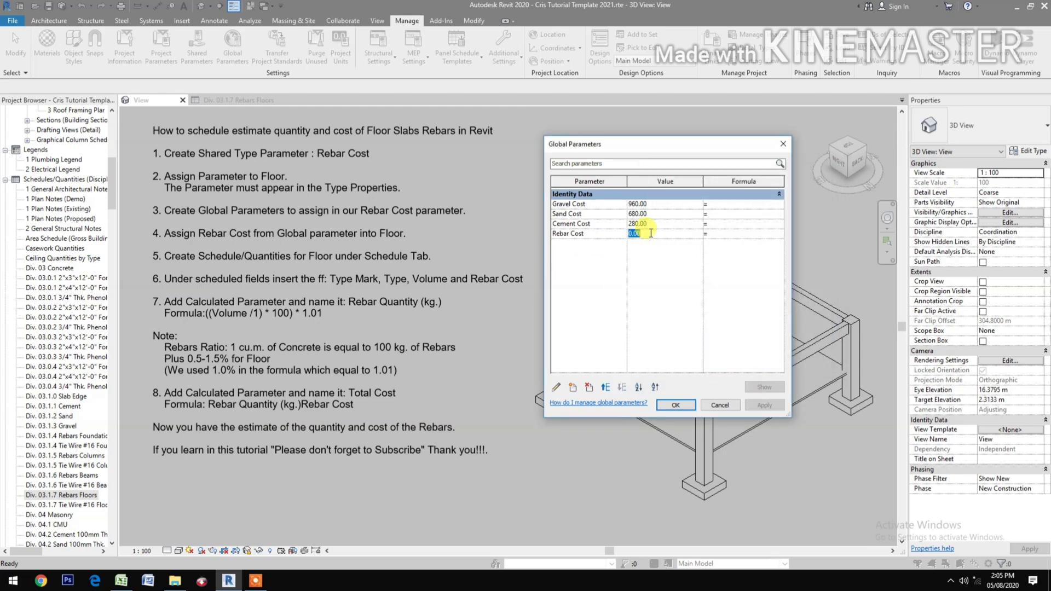
{"action": "type", "text": "45"}
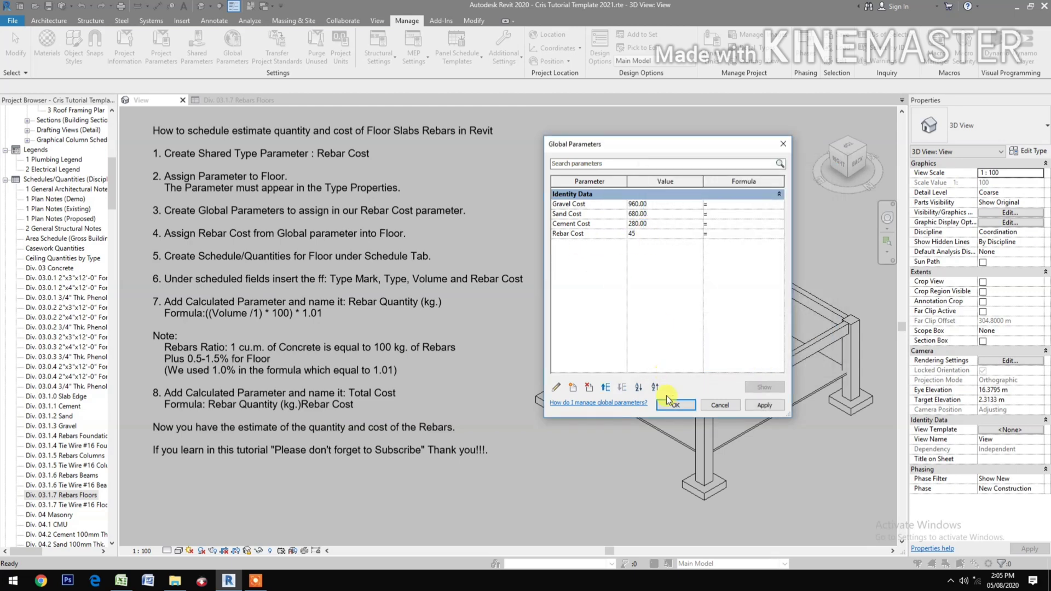
{"action": "left_click", "coordinate": [766, 406]}
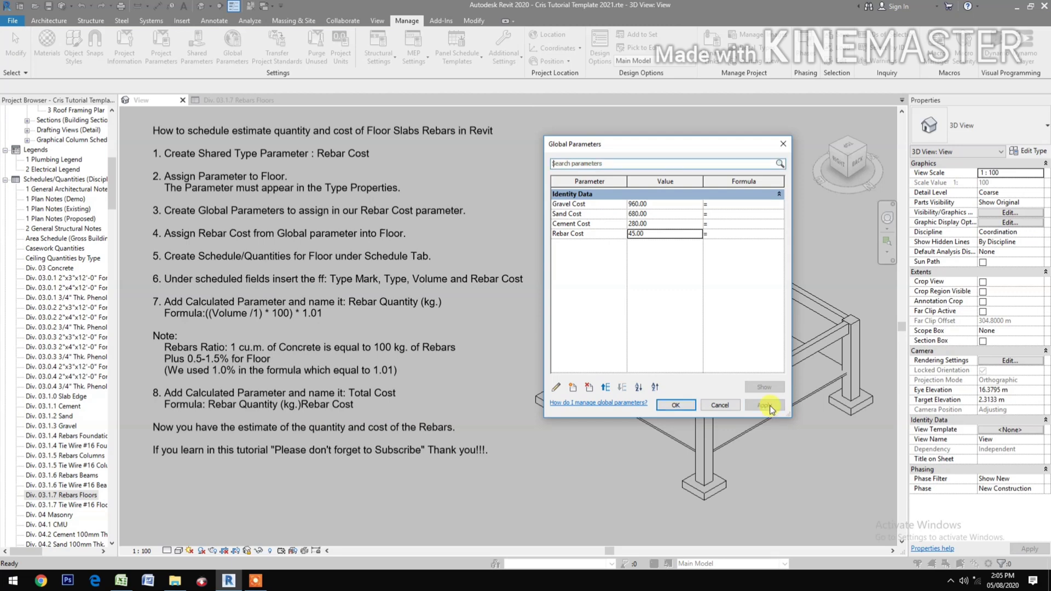
{"action": "left_click", "coordinate": [669, 406]}
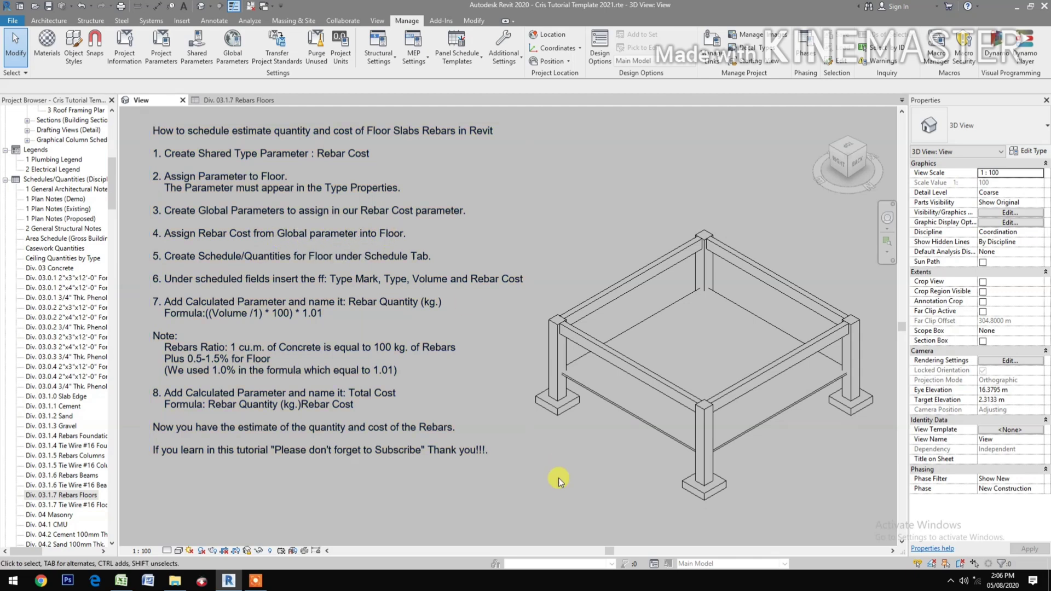
- Link the Concrete Slab 100mm type's Rebar Cost to the Rebar Cost global parameter (45.00)
{"action": "left_click", "coordinate": [620, 398]}
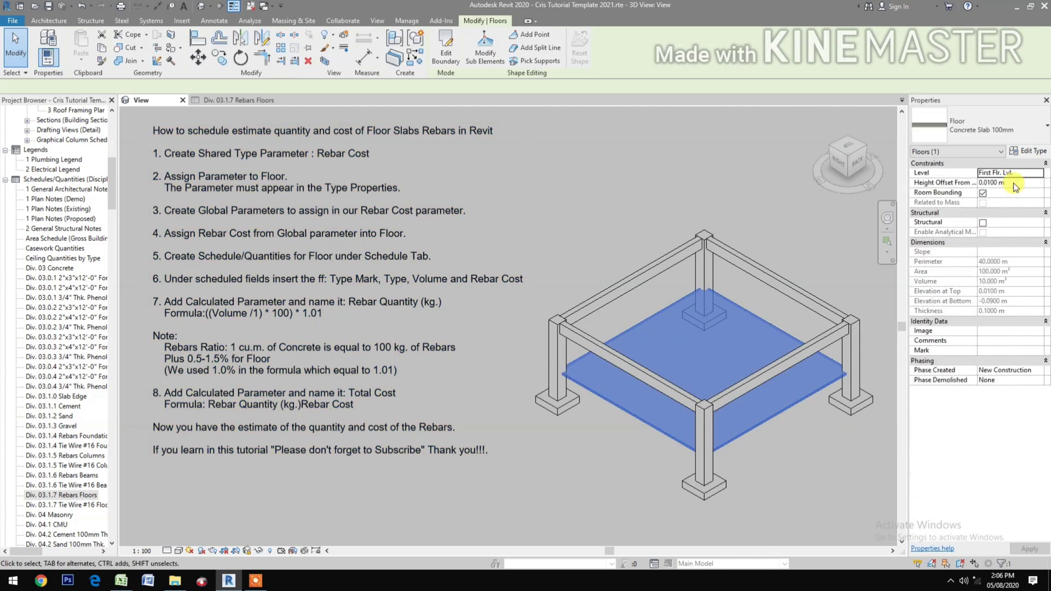
{"action": "left_click", "coordinate": [1031, 151]}
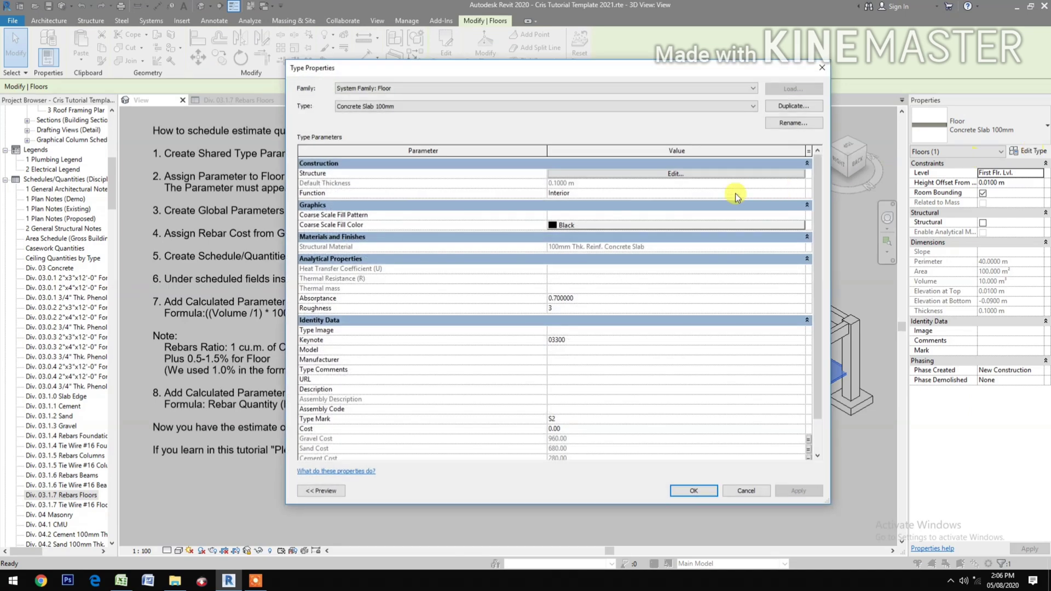
{"action": "scroll", "coordinate": [388, 417], "scroll_direction": "down", "scroll_amount": 1}
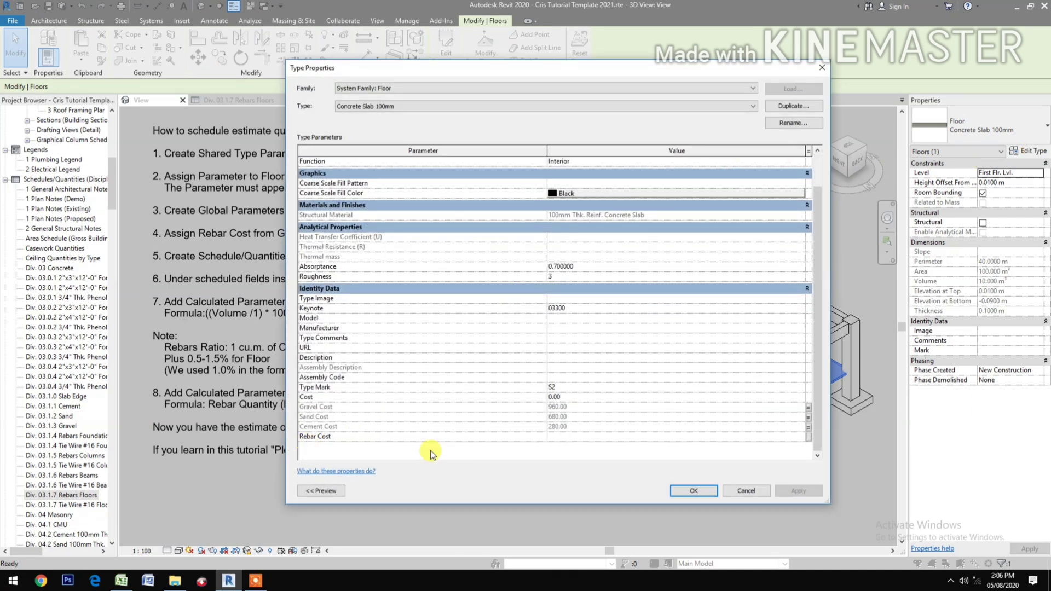
{"action": "left_click", "coordinate": [809, 438]}
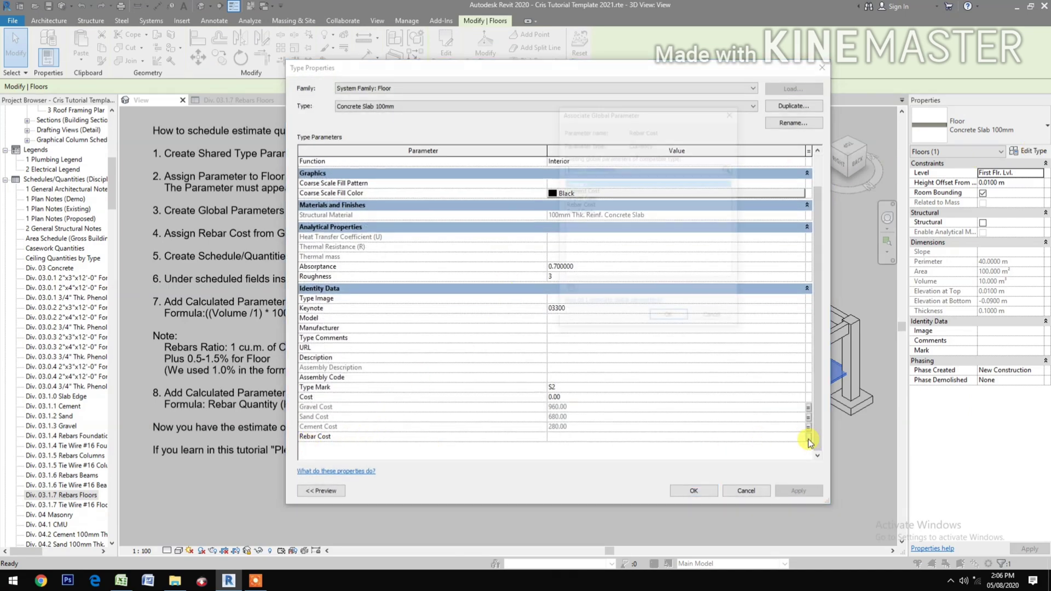
{"action": "left_click", "coordinate": [597, 204]}
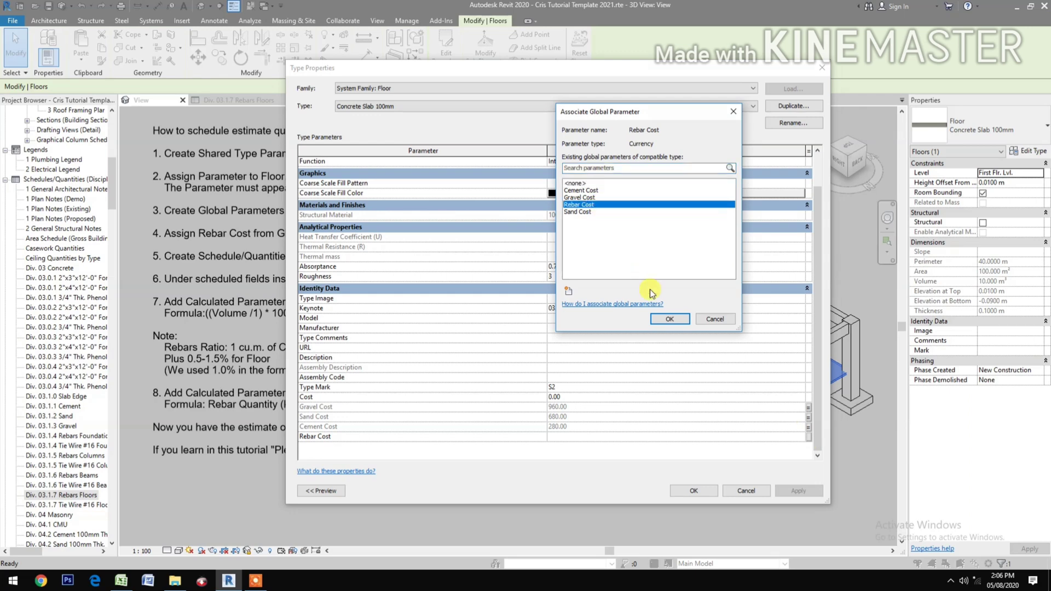
{"action": "left_click", "coordinate": [669, 318]}
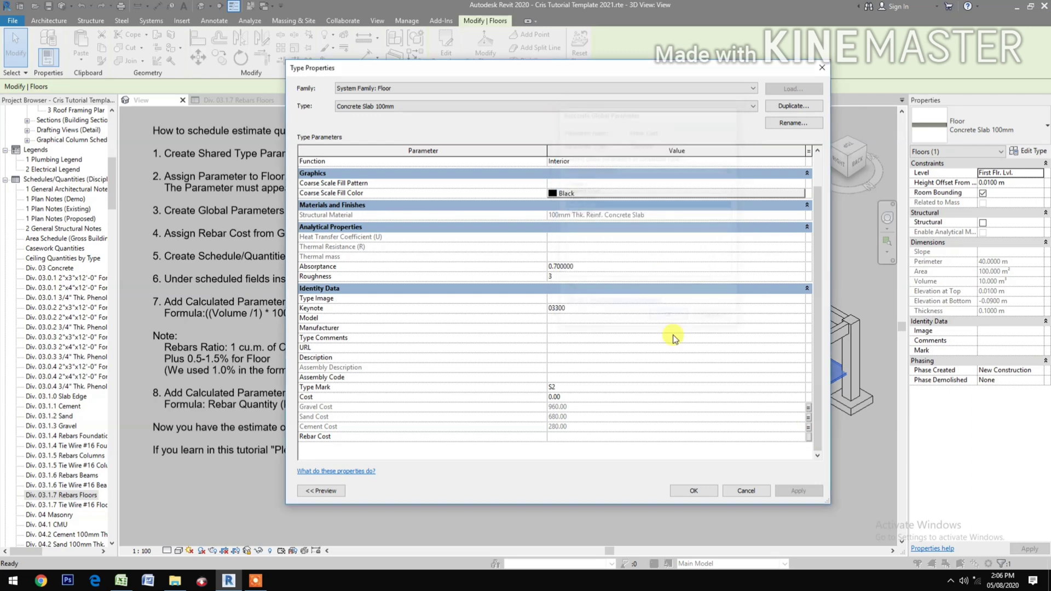
{"action": "left_click", "coordinate": [703, 491]}
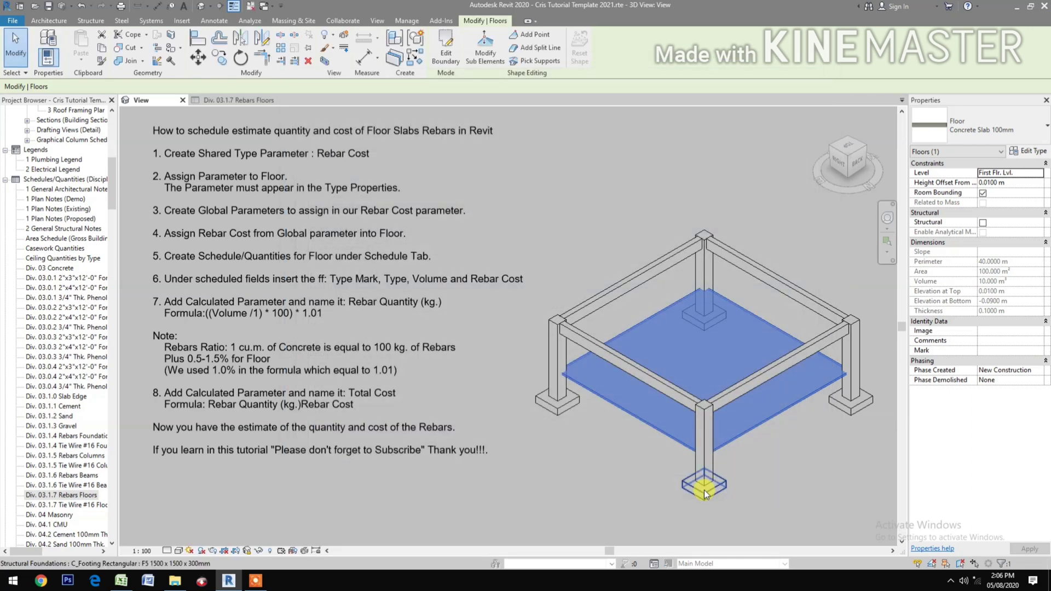
- Start a Schedule/Quantities for the Floors category with phase set to New Construction
{"action": "left_click", "coordinate": [323, 525]}
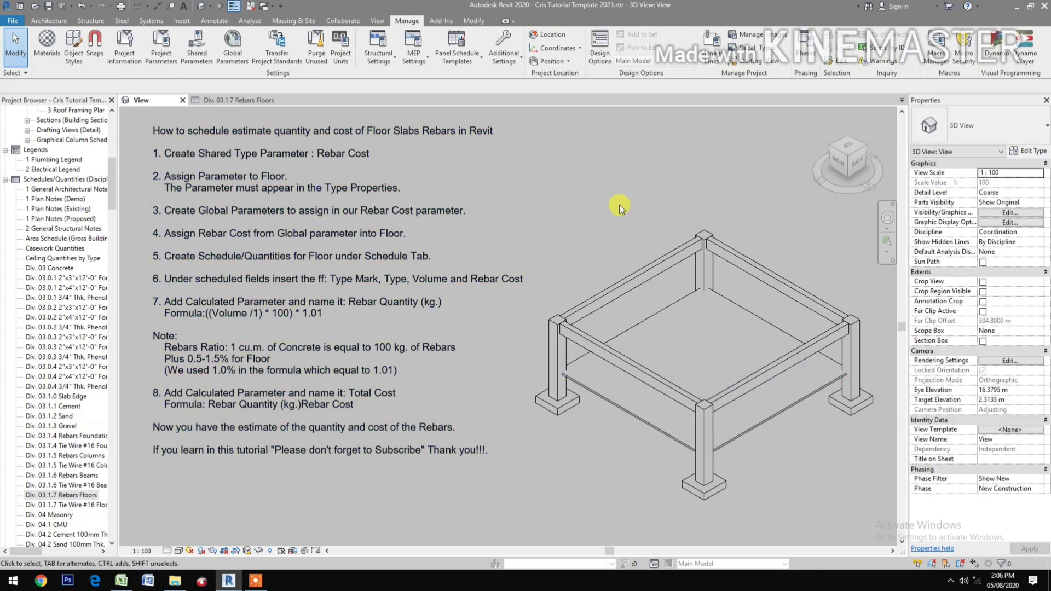
{"action": "left_click", "coordinate": [378, 21]}
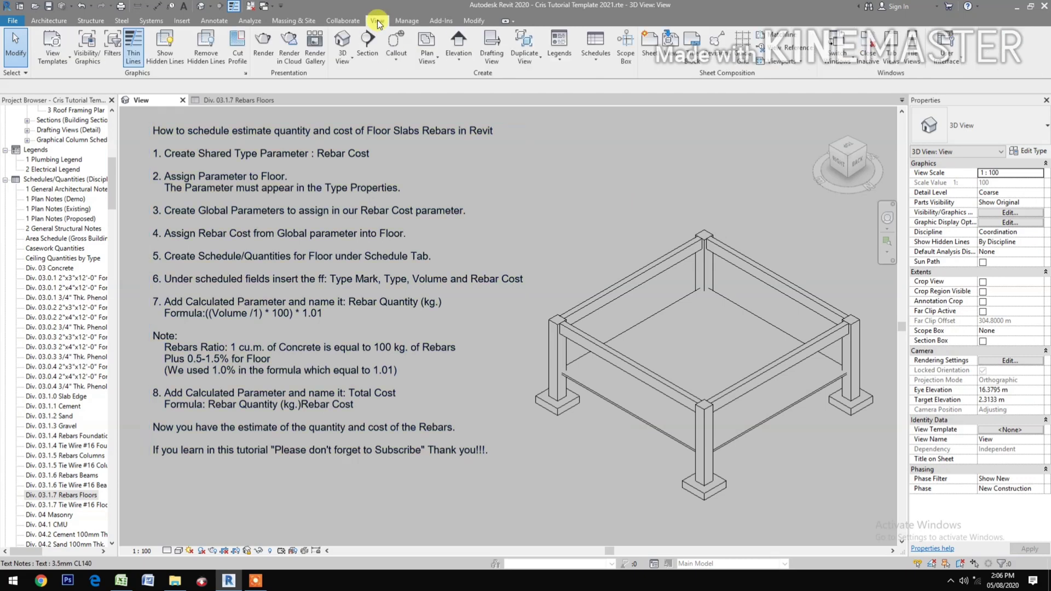
{"action": "left_click", "coordinate": [593, 58]}
{"action": "left_click", "coordinate": [602, 82]}
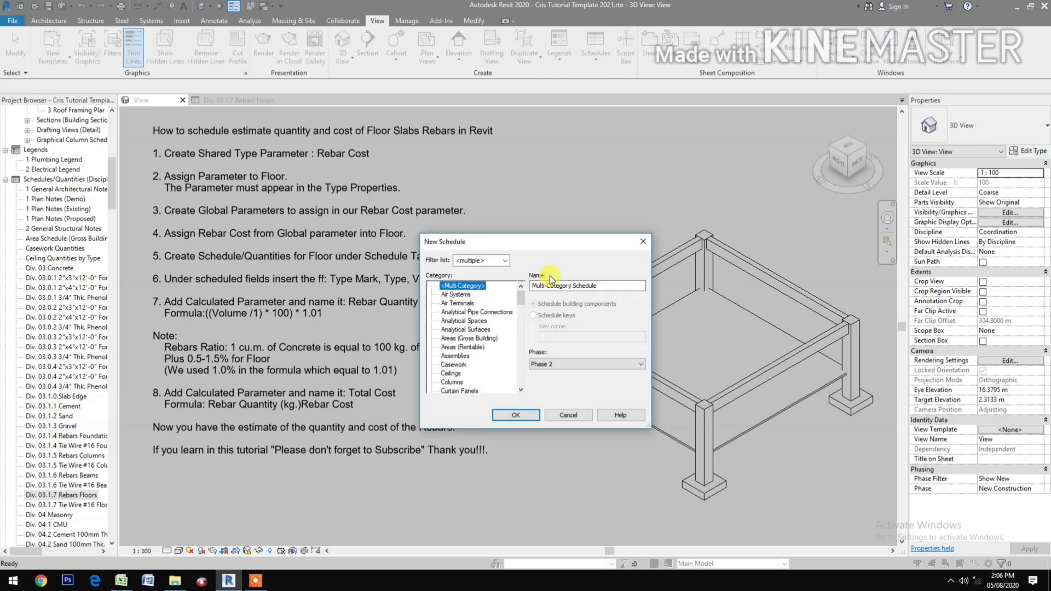
{"action": "left_click", "coordinate": [546, 364]}
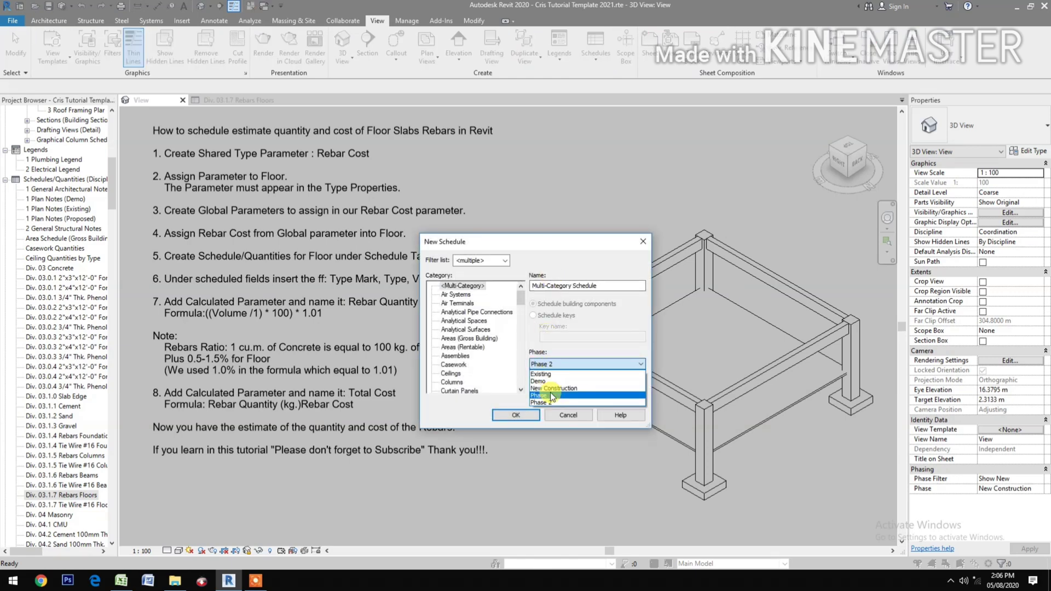
{"action": "left_click", "coordinate": [548, 392]}
{"action": "scroll", "coordinate": [456, 359], "scroll_direction": "down", "scroll_amount": 7}
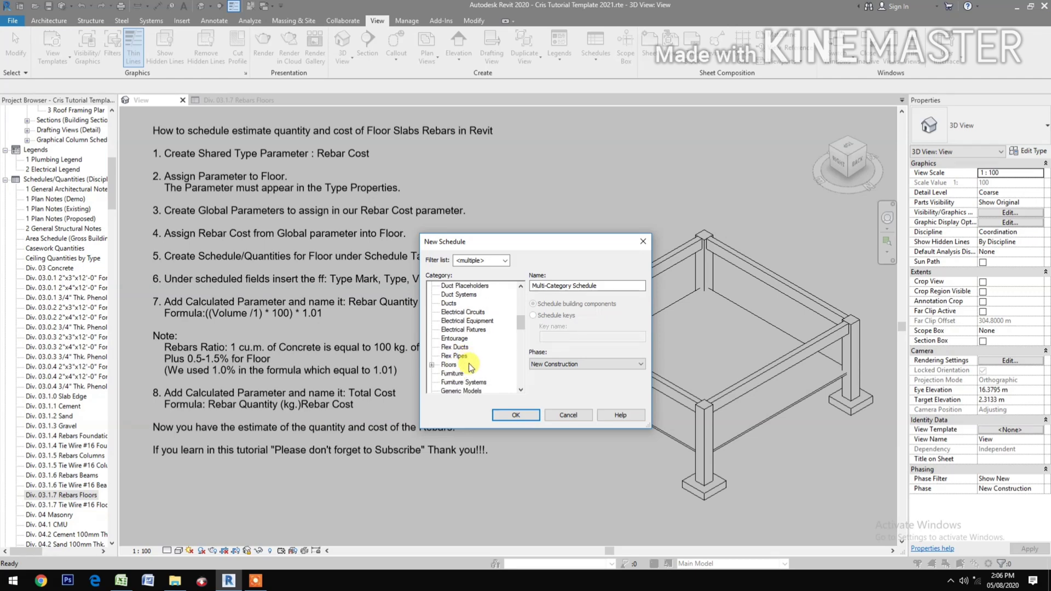
{"action": "left_click", "coordinate": [447, 366]}
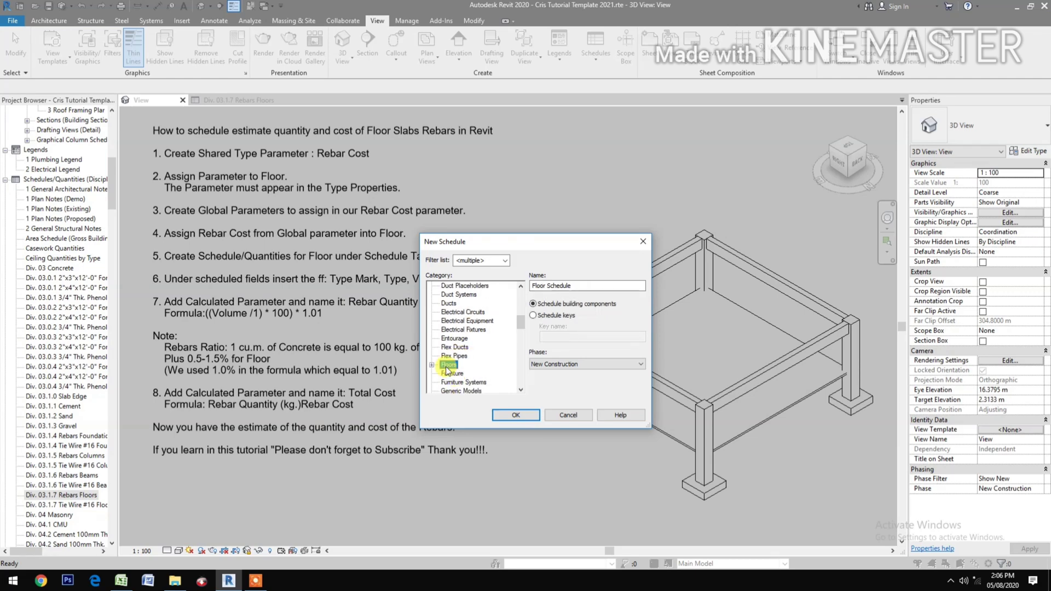
- Add Type Mark, Type, Volume and Rebar Cost to the Floor Schedule's scheduled fields
{"action": "left_click", "coordinate": [515, 416]}
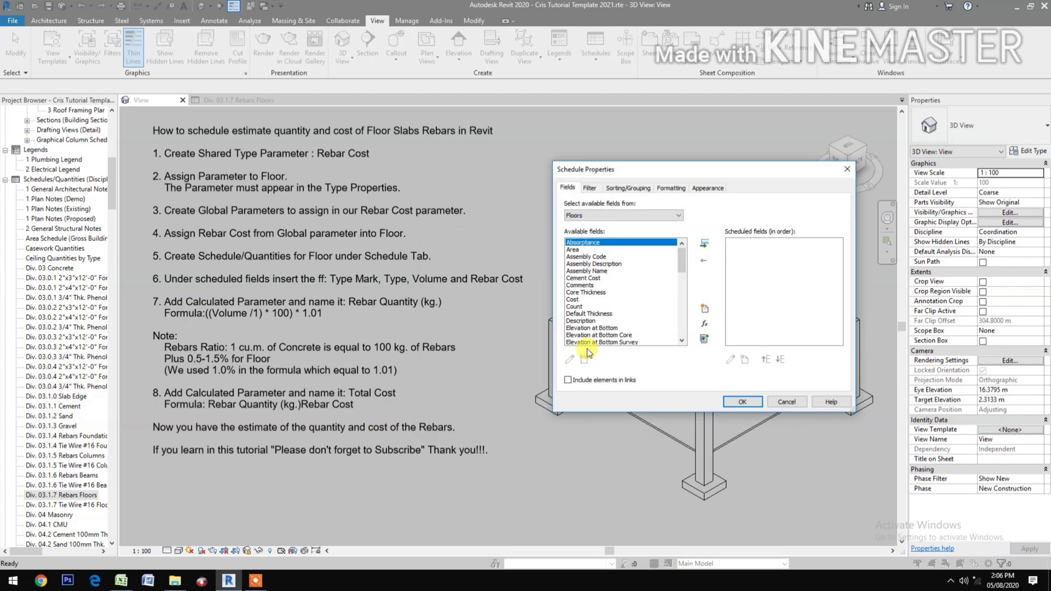
{"action": "scroll", "coordinate": [598, 279], "scroll_direction": "down", "scroll_amount": 3}
{"action": "scroll", "coordinate": [599, 279], "scroll_direction": "down", "scroll_amount": 10}
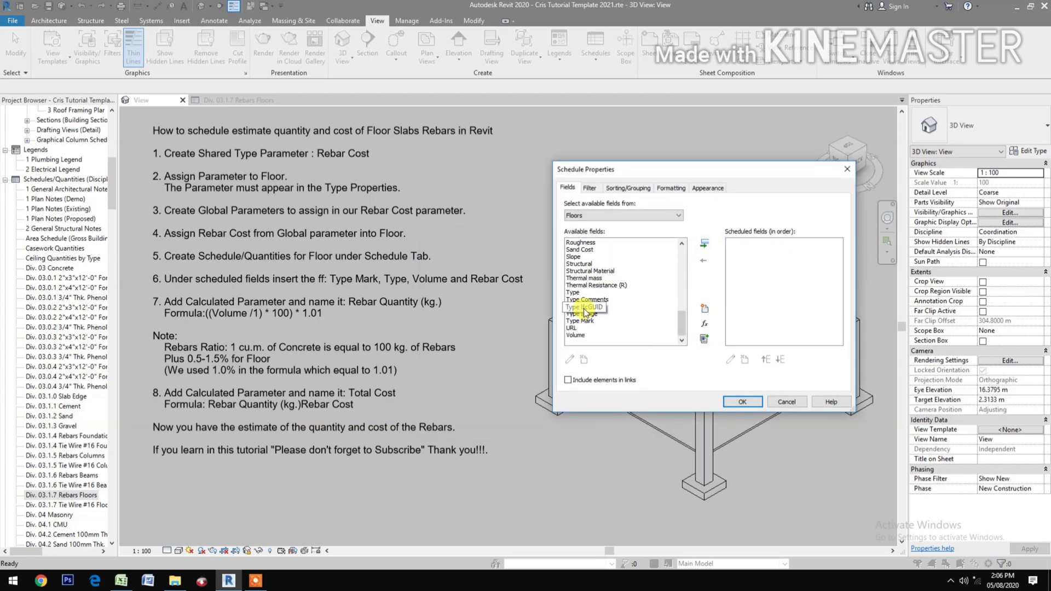
{"action": "left_click", "coordinate": [582, 321]}
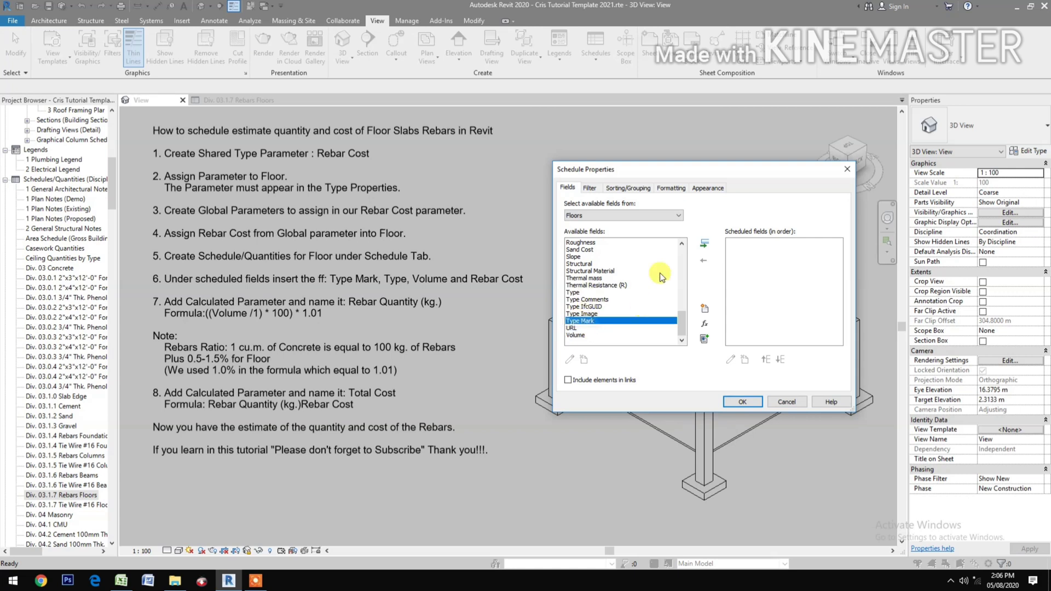
{"action": "left_click", "coordinate": [704, 246]}
{"action": "left_click", "coordinate": [571, 300]}
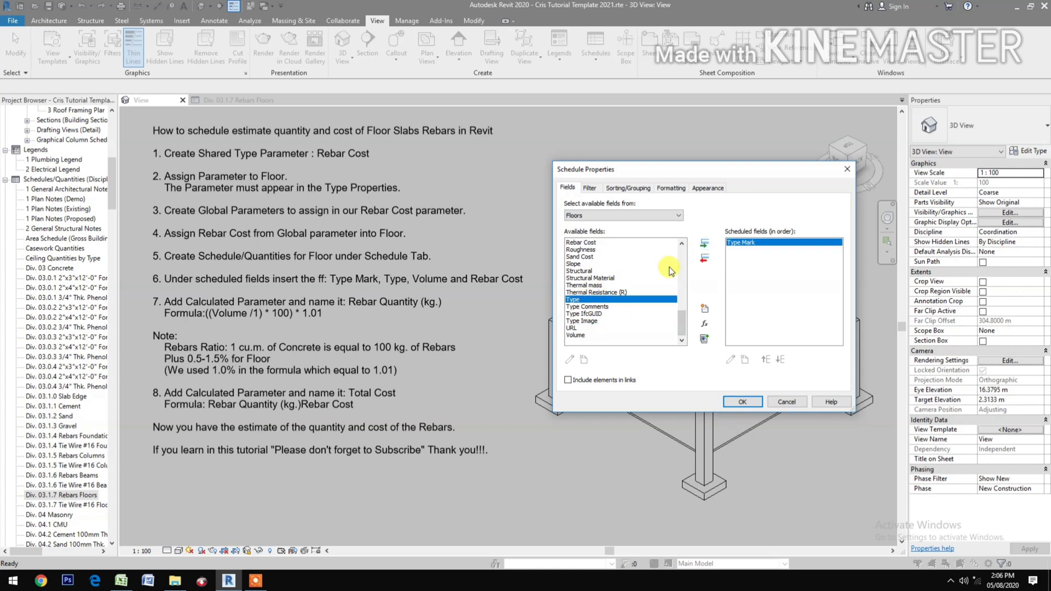
{"action": "left_click", "coordinate": [702, 246]}
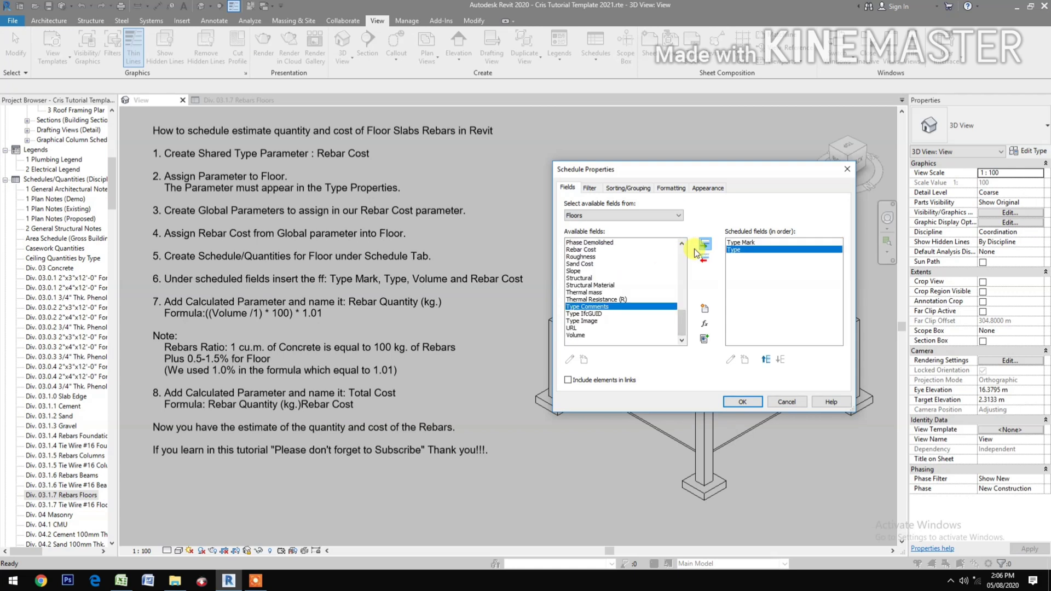
{"action": "left_click", "coordinate": [570, 335]}
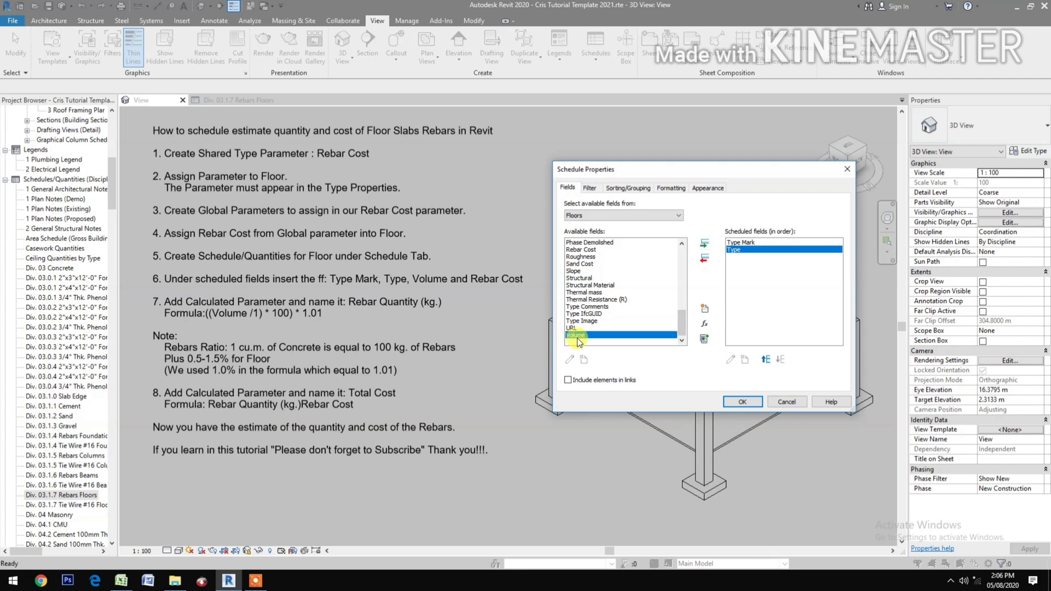
{"action": "left_click", "coordinate": [704, 244]}
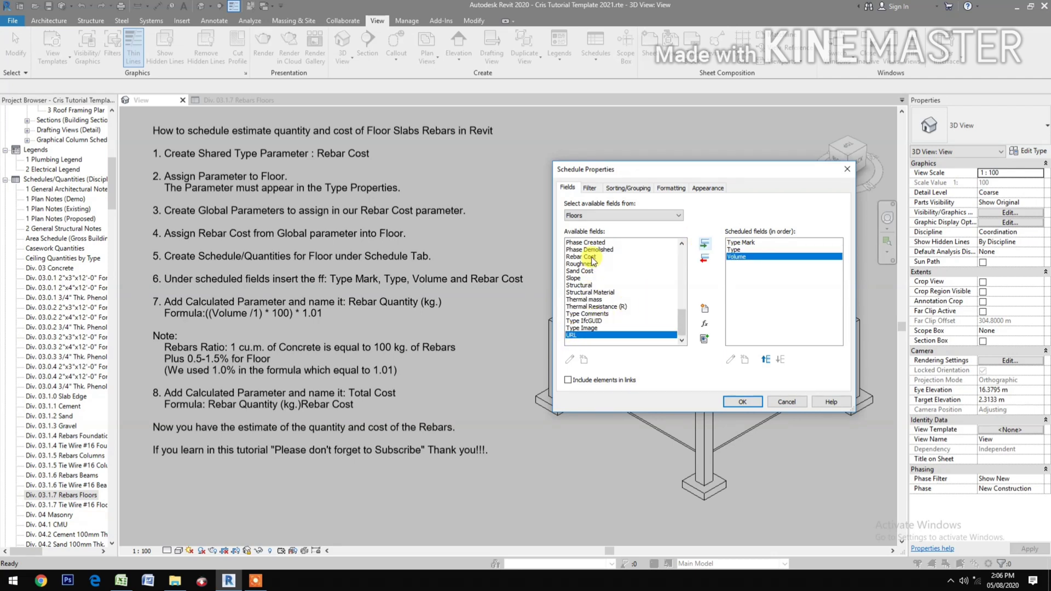
{"action": "left_click", "coordinate": [637, 257]}
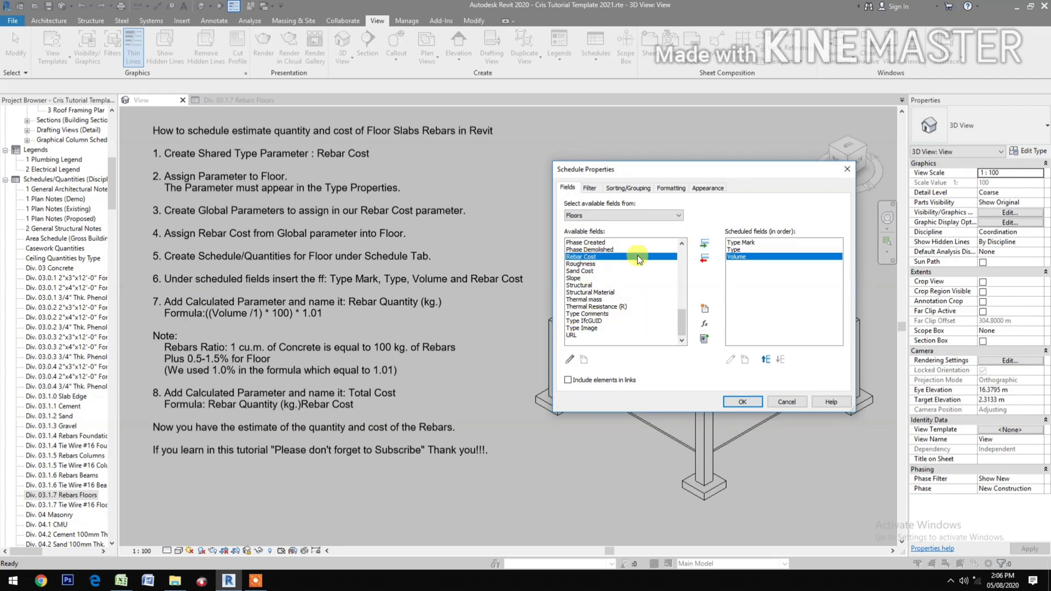
{"action": "left_click", "coordinate": [704, 247]}
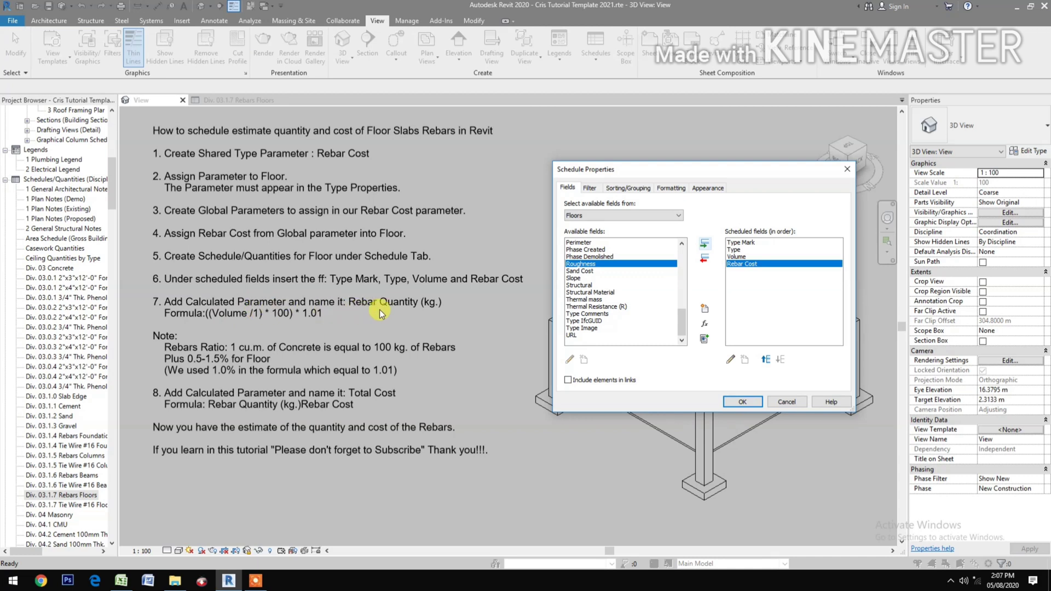
{"action": "left_click", "coordinate": [704, 323]}
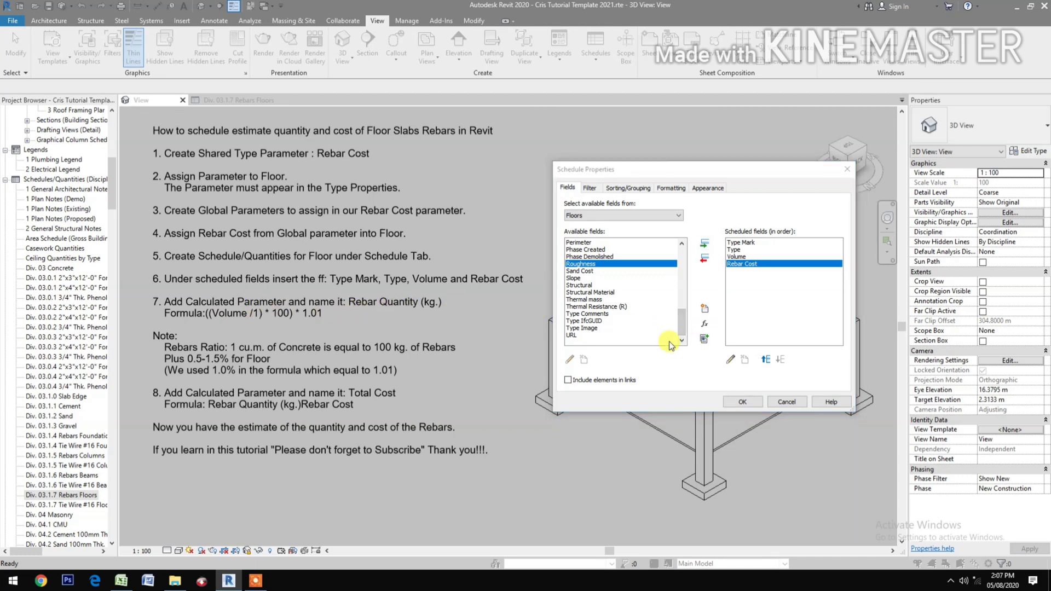
- Add calculated field Rebar Quantity (kg.) = ((Volume/1)*100)*1.01 and move it above Rebar Cost
{"action": "type", "text": "Rebar Quantity (kg."}
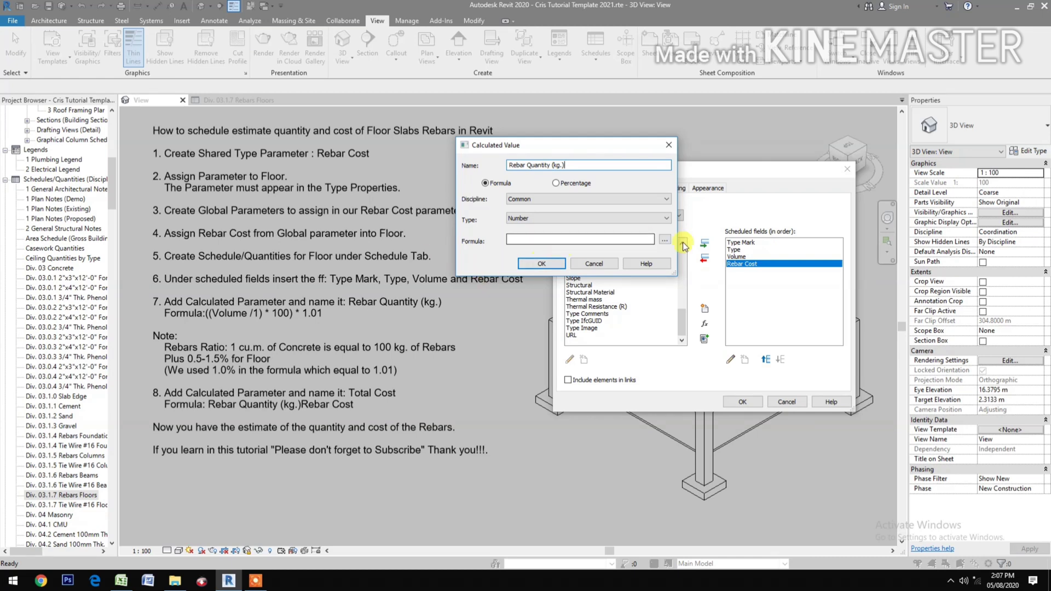
{"action": "left_click", "coordinate": [664, 239]}
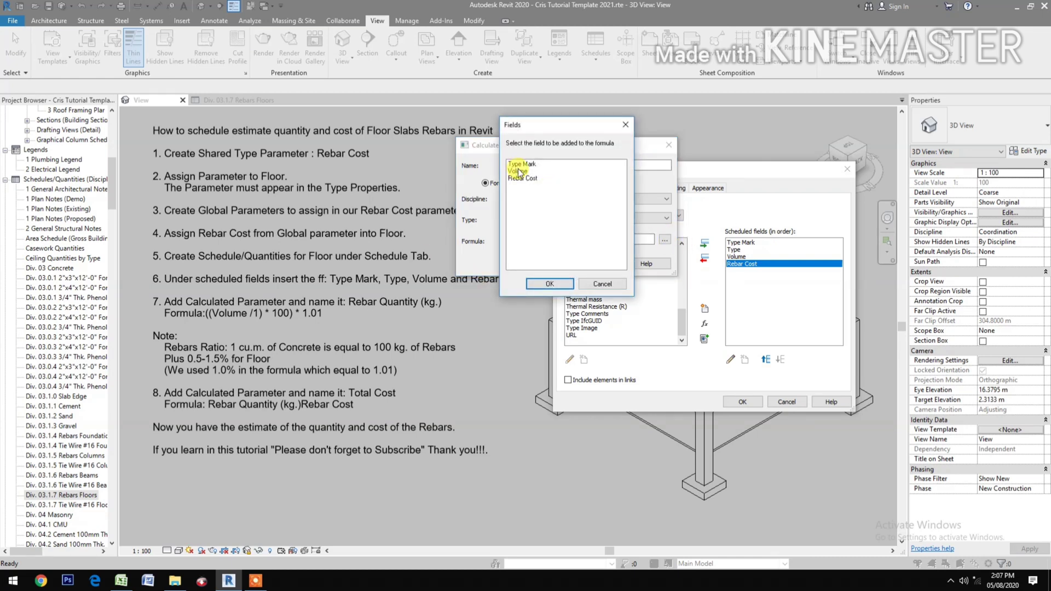
{"action": "left_click", "coordinate": [516, 171]}
{"action": "left_click", "coordinate": [557, 284]}
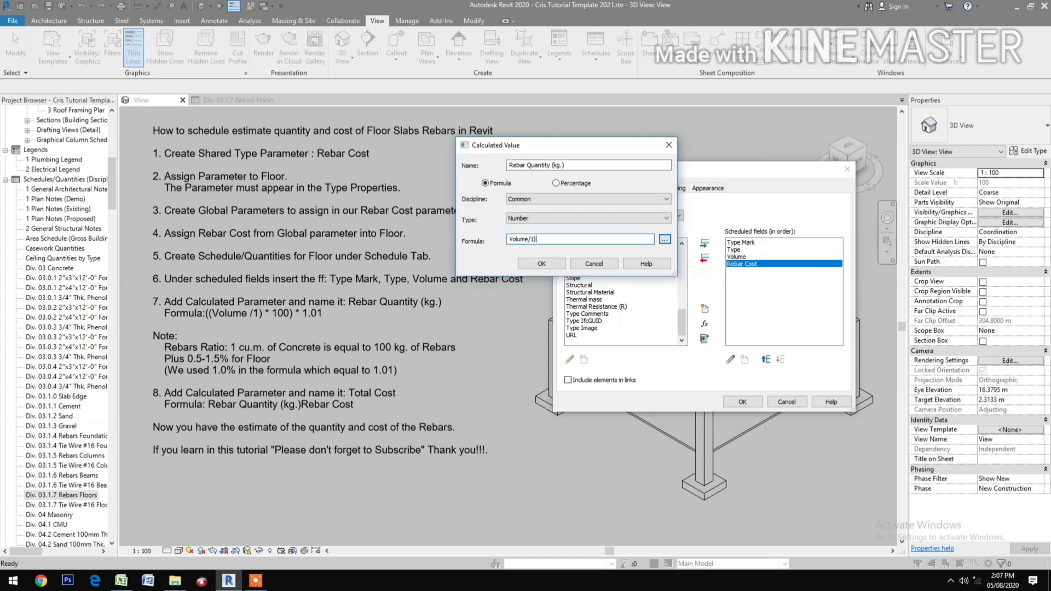
{"action": "type", "text": "/1)"}
{"action": "left_click", "coordinate": [509, 239]}
{"action": "type", "text": "("}
{"action": "type", "text": "("}
{"action": "left_click", "coordinate": [542, 263]}
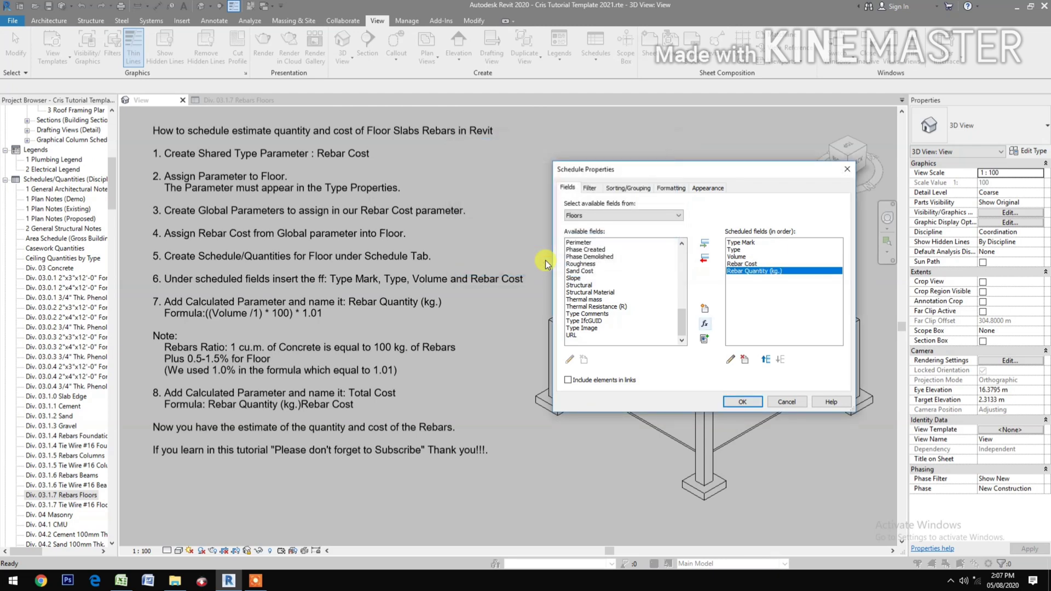
{"action": "left_click", "coordinate": [765, 359]}
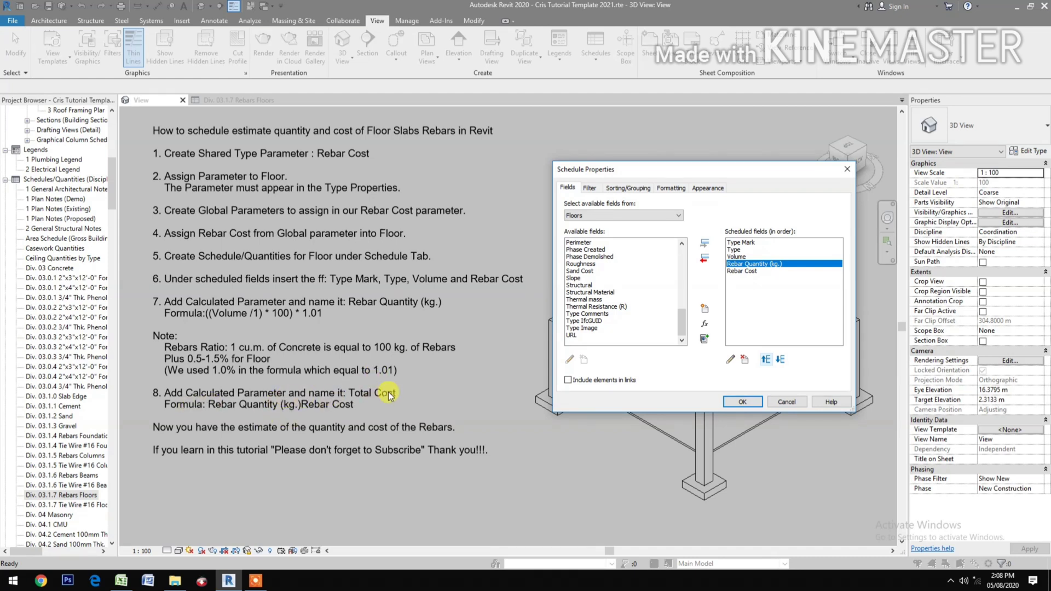
- Create a Total Cost calculated field with formula [Rebar Quantity (kg.)]*Rebar Cost
{"action": "left_click", "coordinate": [706, 325]}
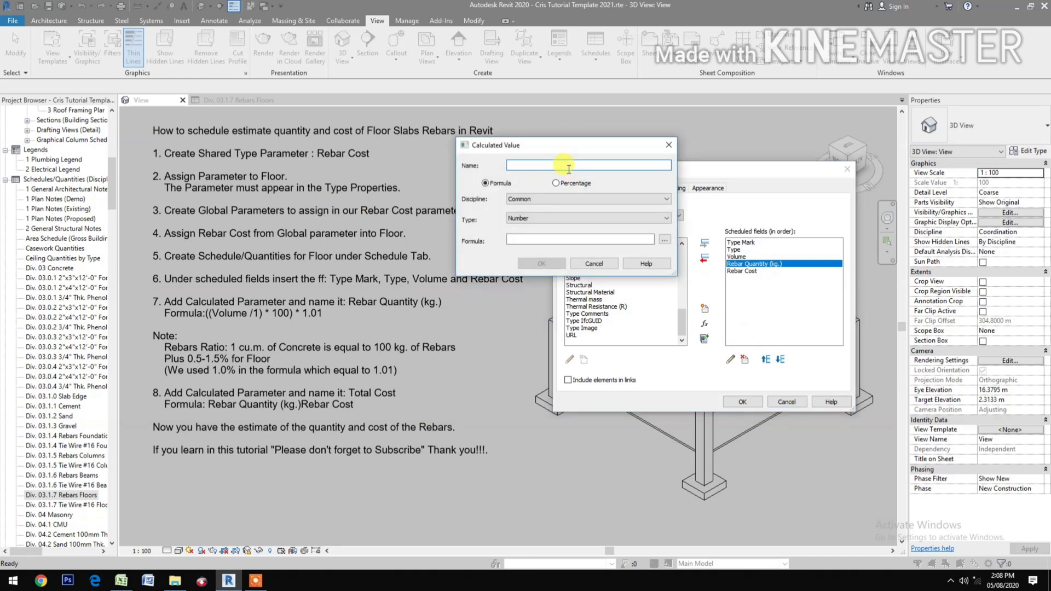
{"action": "type", "text": "Total Cost"}
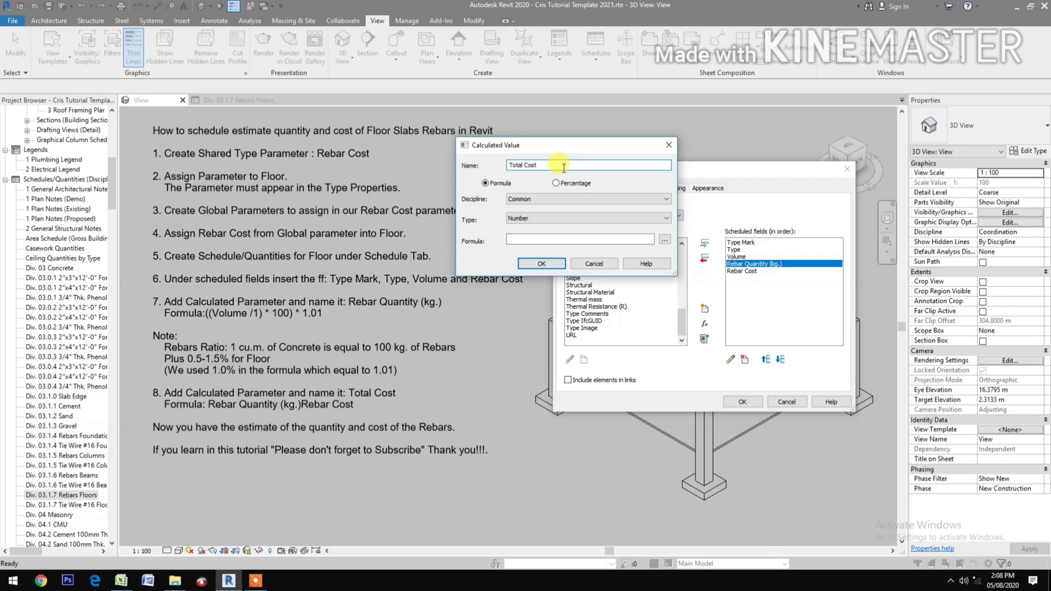
{"action": "left_click", "coordinate": [665, 240]}
{"action": "left_click", "coordinate": [534, 179]}
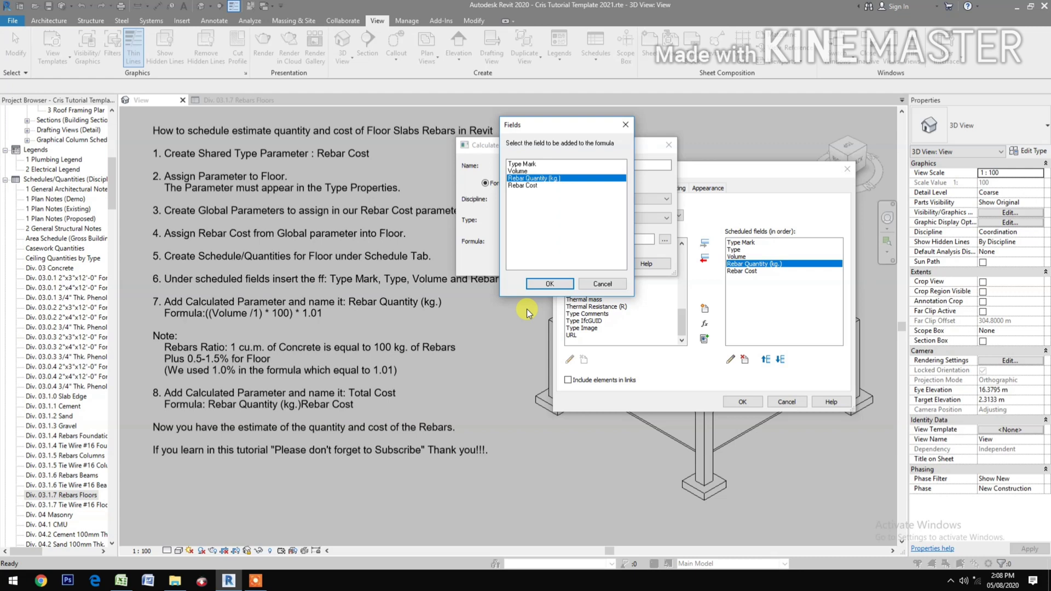
{"action": "left_click", "coordinate": [550, 283]}
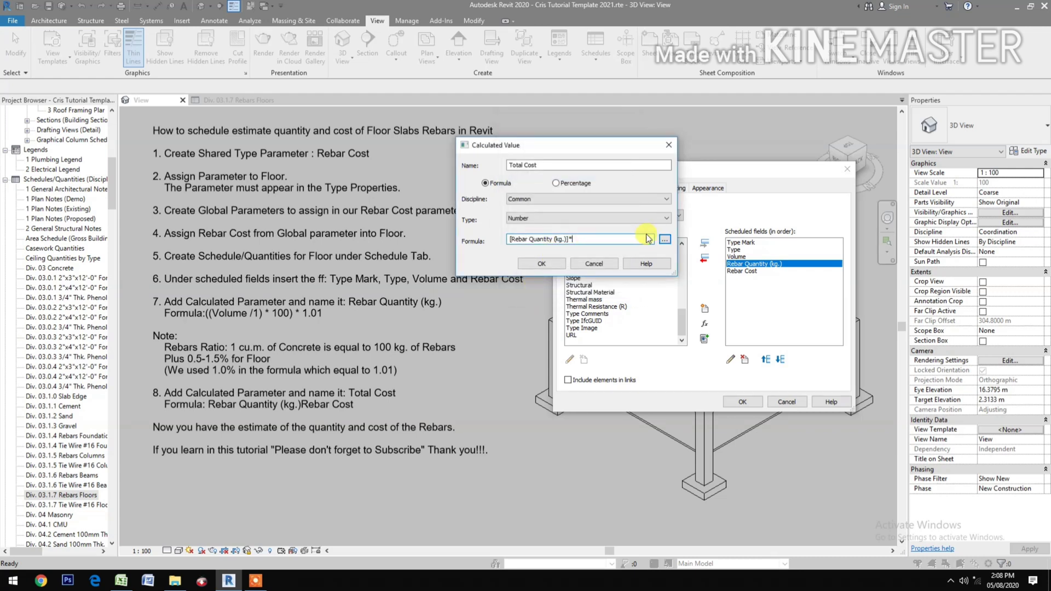
{"action": "left_click", "coordinate": [665, 240]}
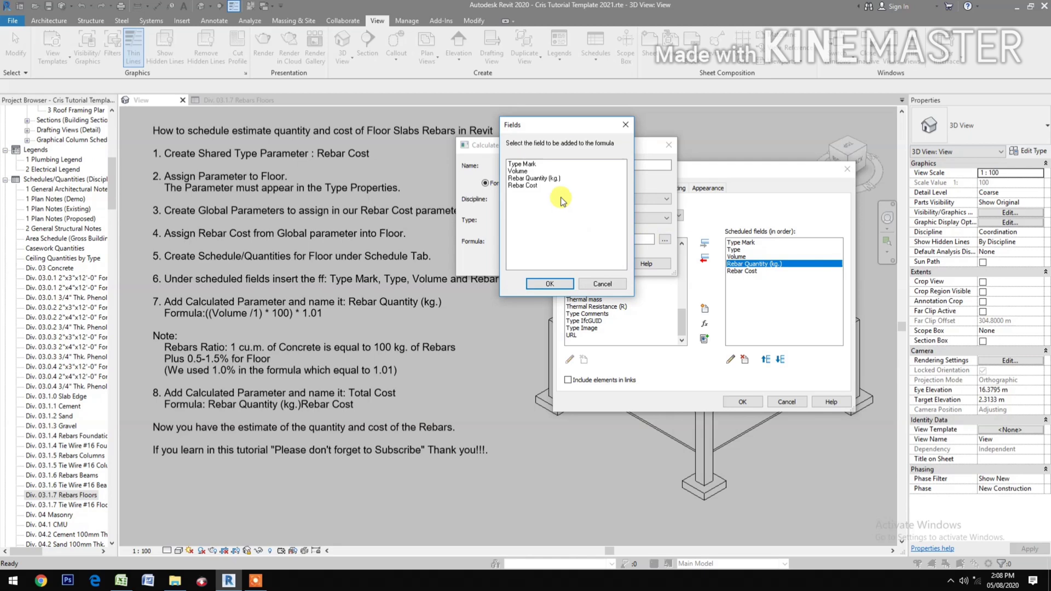
{"action": "left_click", "coordinate": [523, 185]}
{"action": "left_click", "coordinate": [530, 284]}
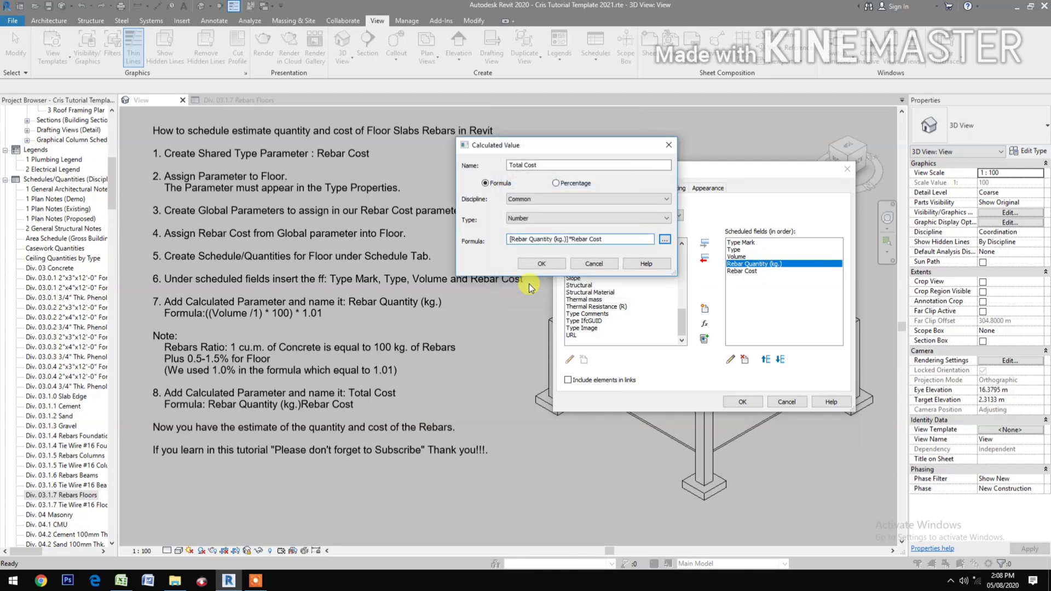
{"action": "left_click", "coordinate": [529, 265]}
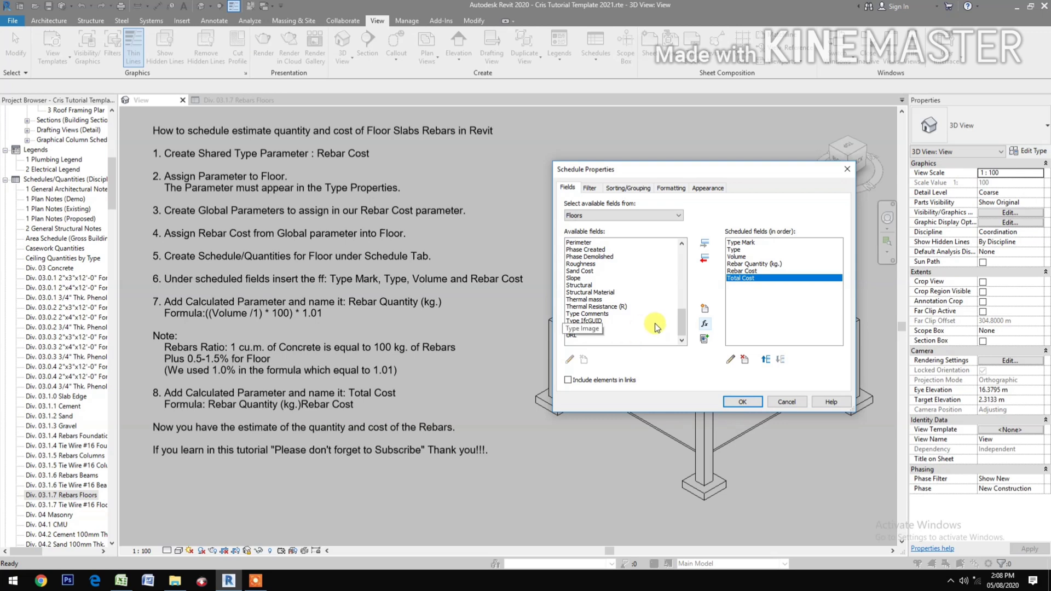
- Turn on grand totals and right-align the Total Cost column
{"action": "left_click", "coordinate": [628, 188]}
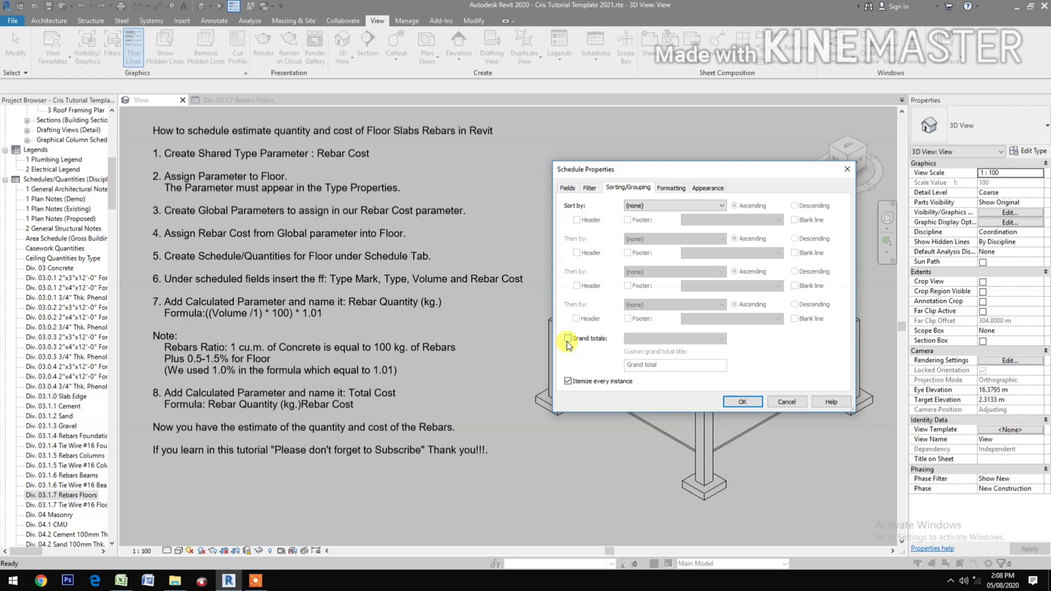
{"action": "left_click", "coordinate": [568, 339]}
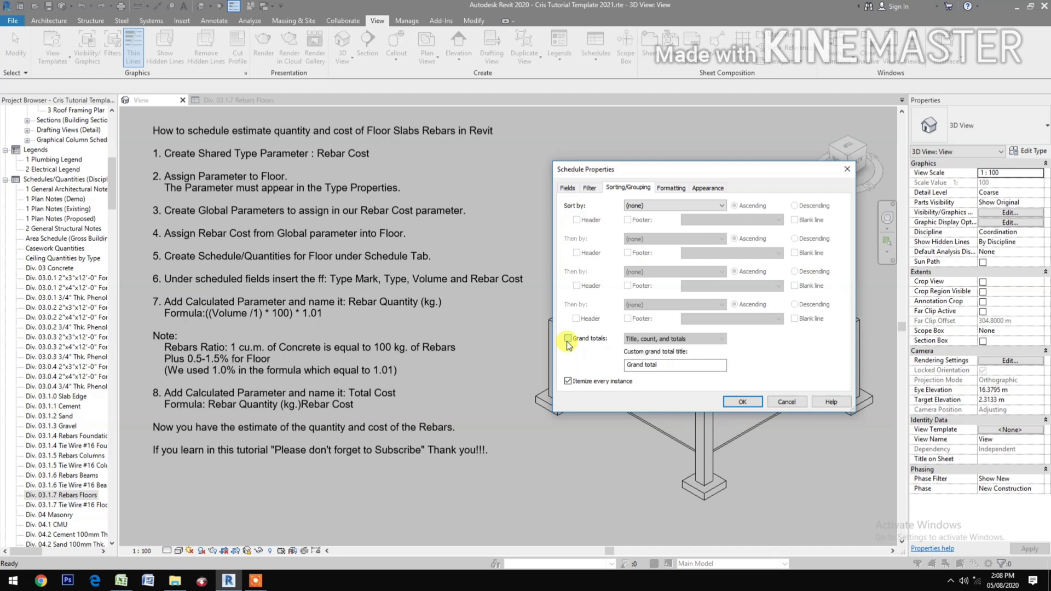
{"action": "left_click", "coordinate": [660, 193]}
{"action": "left_click", "coordinate": [577, 249]}
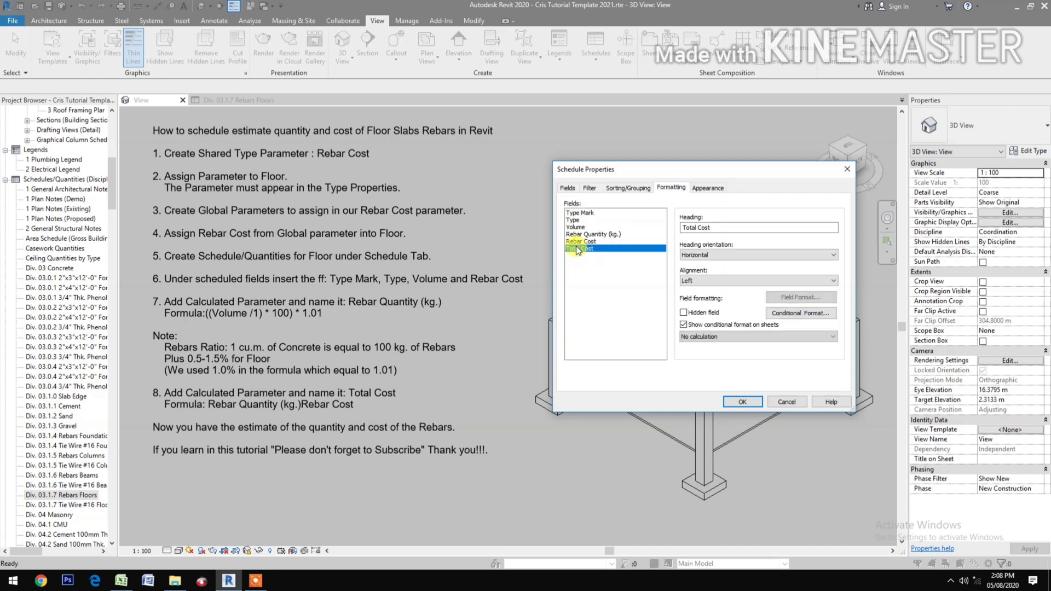
{"action": "left_click", "coordinate": [741, 279]}
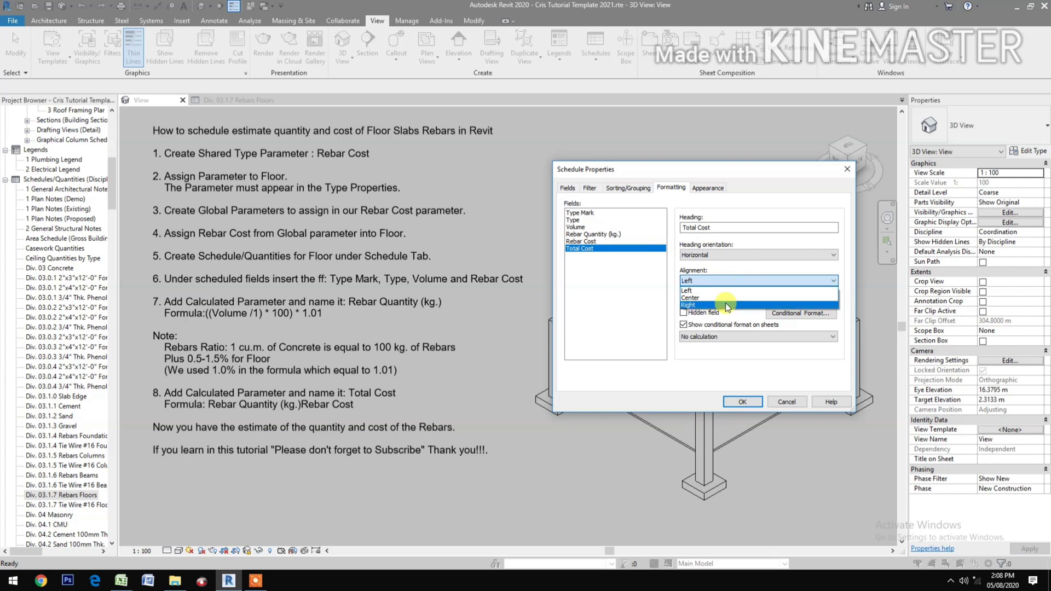
{"action": "left_click", "coordinate": [725, 304]}
- Format Total Cost as Currency with 2 decimal places and calculate its totals
{"action": "left_click", "coordinate": [816, 297]}
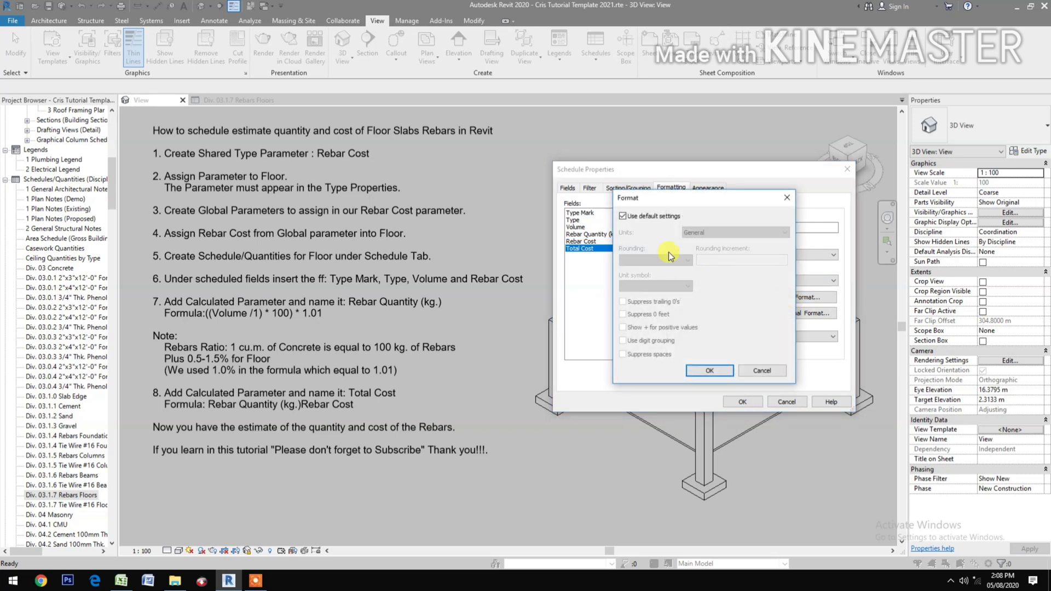
{"action": "left_click", "coordinate": [648, 218]}
{"action": "left_click", "coordinate": [699, 233]}
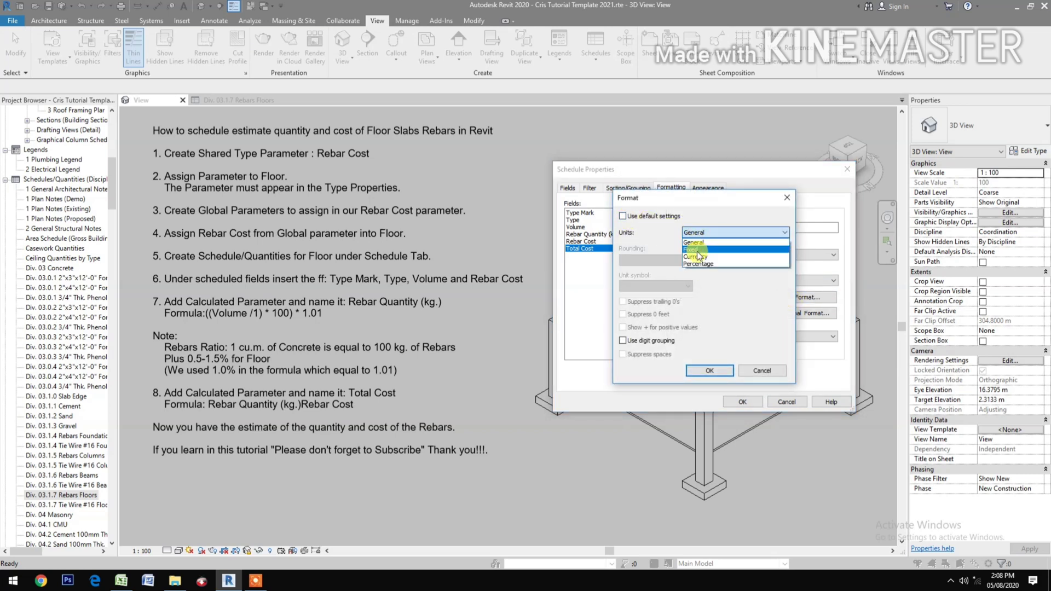
{"action": "left_click", "coordinate": [700, 261]}
{"action": "left_click", "coordinate": [672, 261]}
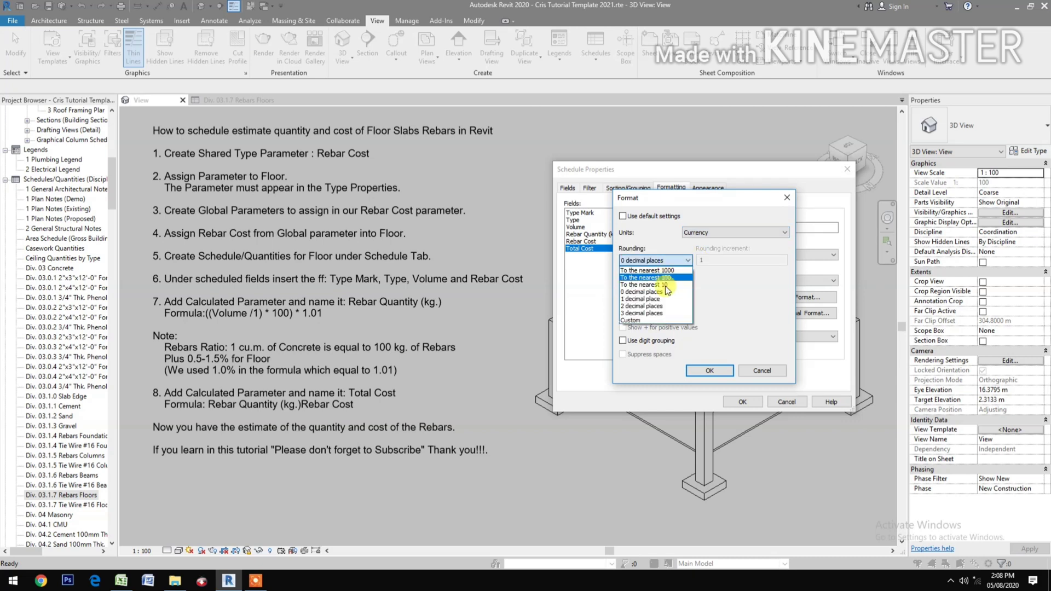
{"action": "left_click", "coordinate": [663, 297]}
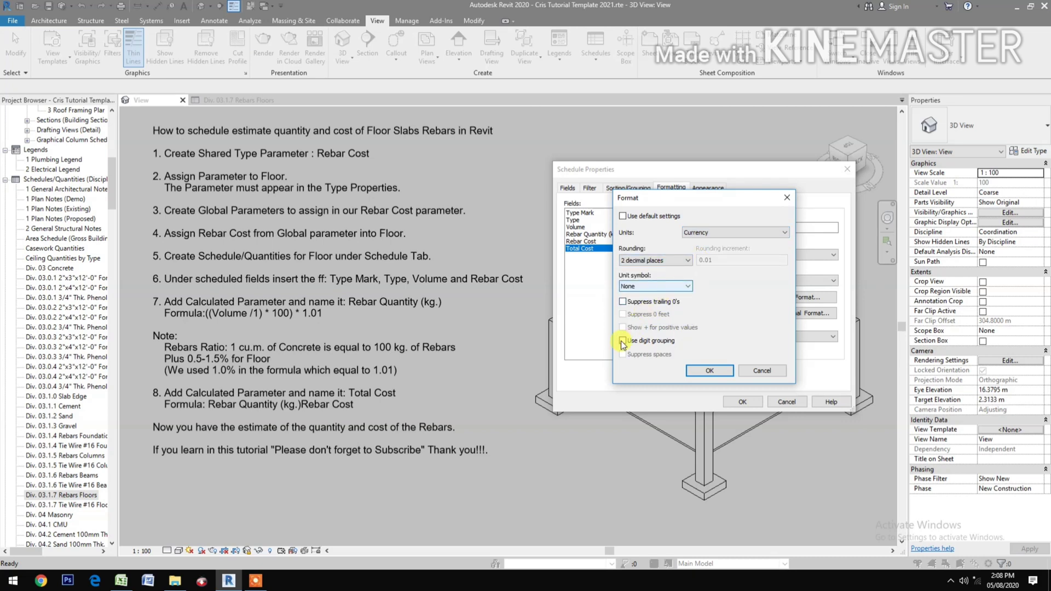
{"action": "left_click", "coordinate": [708, 371]}
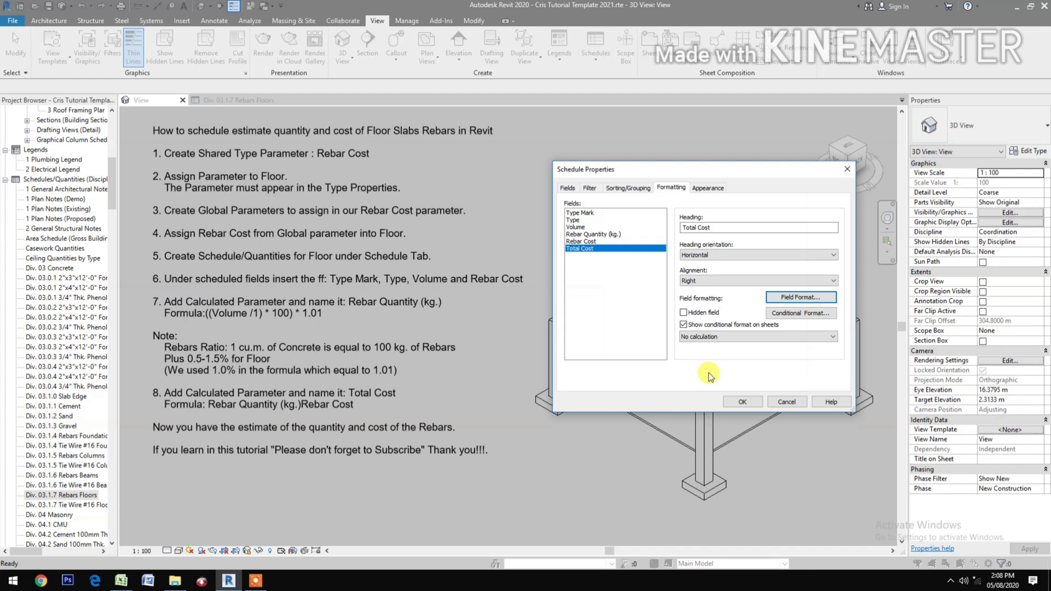
{"action": "left_click", "coordinate": [713, 337]}
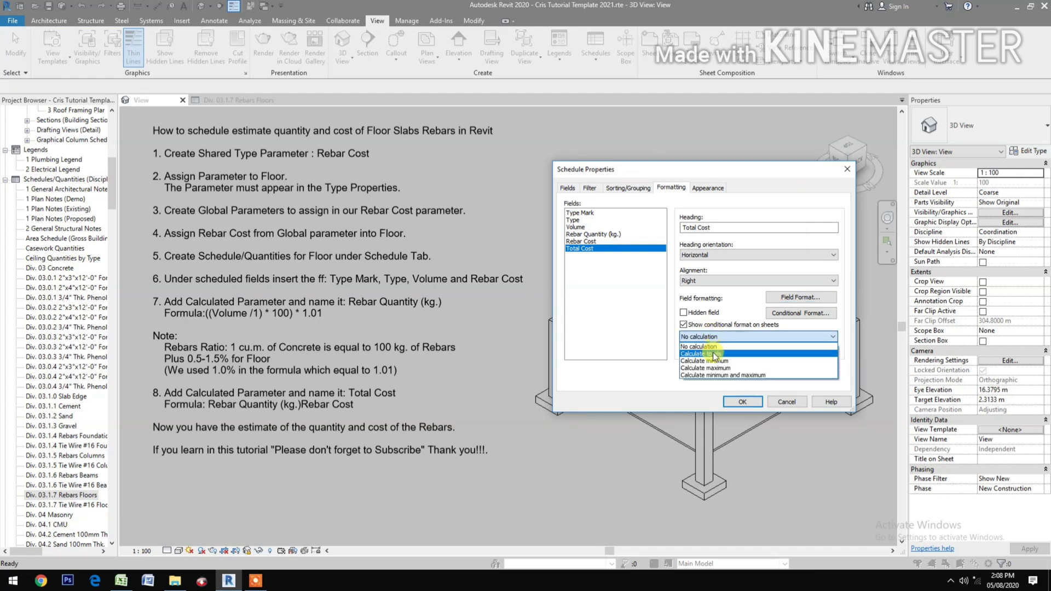
{"action": "left_click", "coordinate": [714, 354]}
- Right-align the Rebar Cost column and review its number format
{"action": "left_click", "coordinate": [589, 241]}
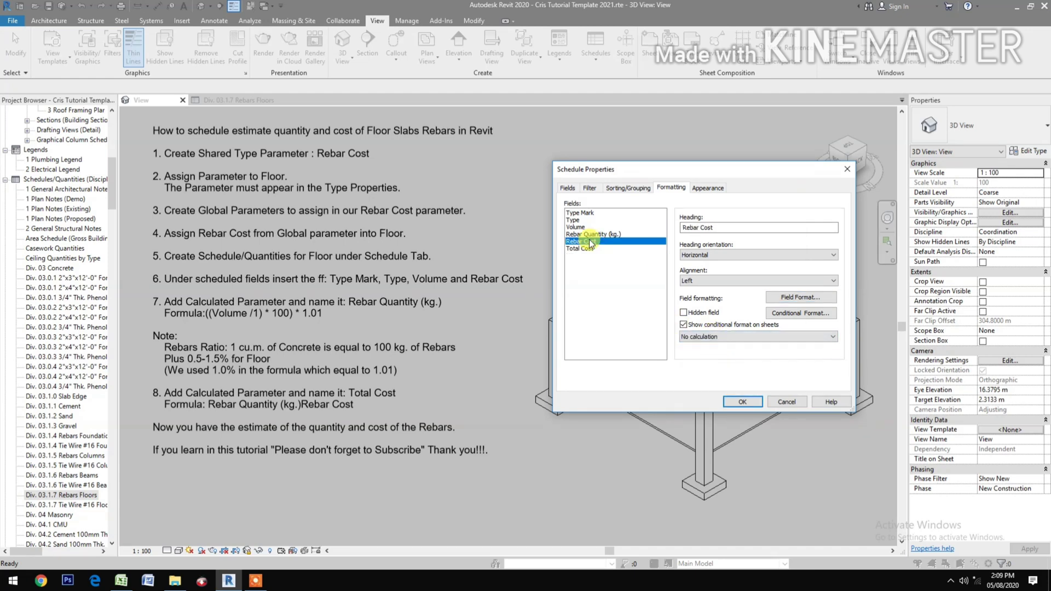
{"action": "left_click", "coordinate": [702, 280]}
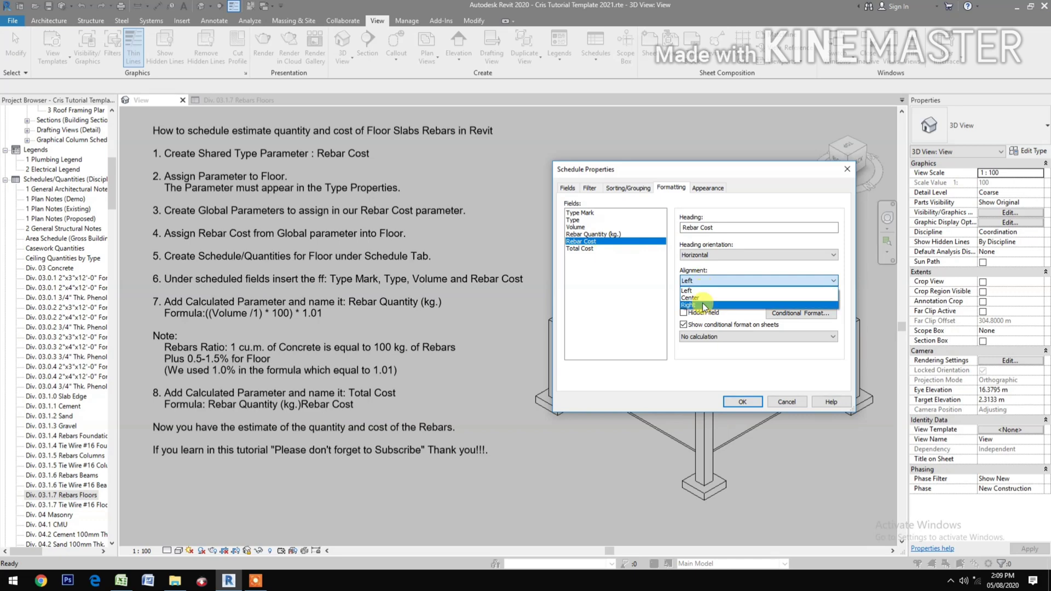
{"action": "left_click", "coordinate": [705, 305]}
{"action": "left_click", "coordinate": [791, 298]}
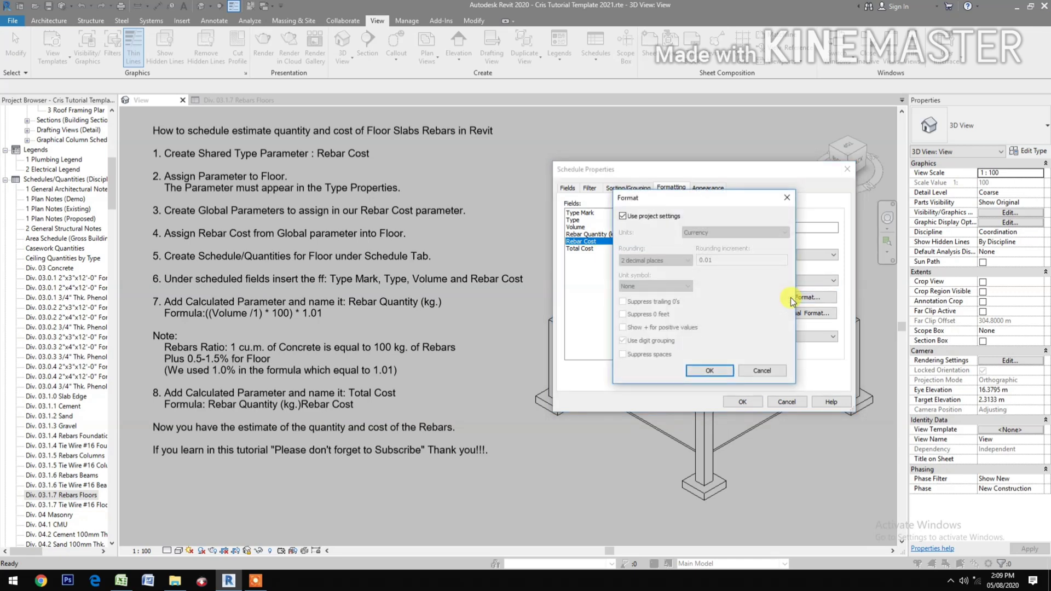
{"action": "left_click", "coordinate": [710, 368]}
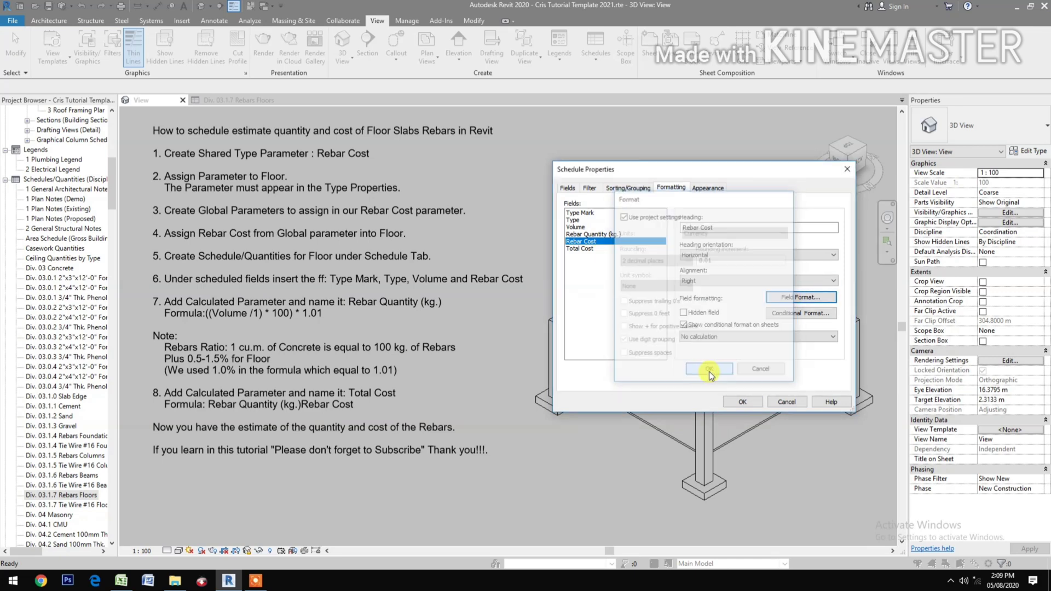
- Right-align Rebar Quantity (kg.), format it as Fixed with 2 decimals, and calculate totals
{"action": "left_click", "coordinate": [585, 234]}
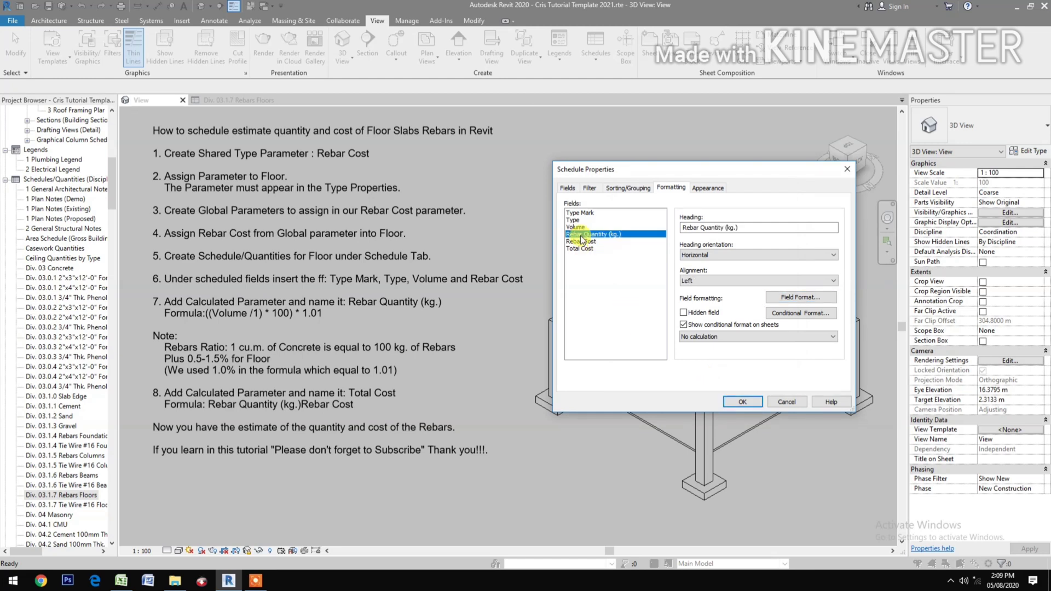
{"action": "left_click", "coordinate": [691, 281]}
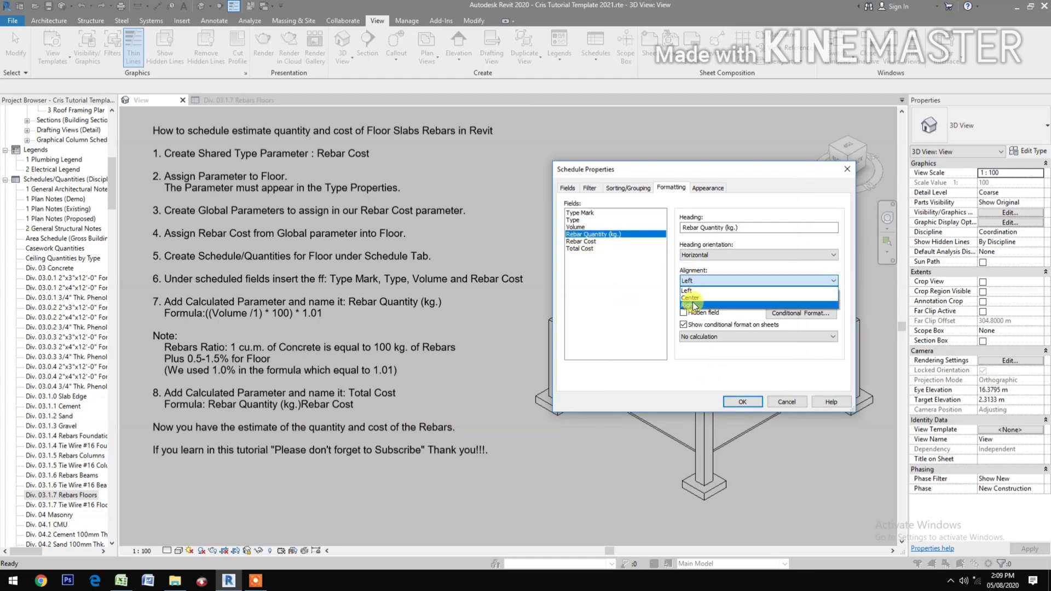
{"action": "left_click", "coordinate": [694, 304]}
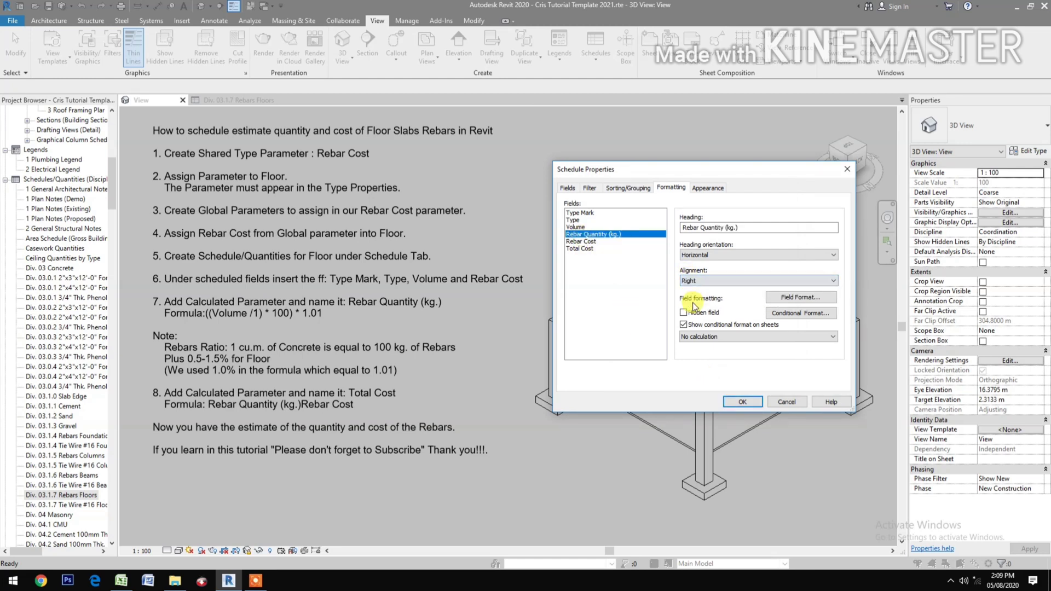
{"action": "left_click", "coordinate": [778, 297]}
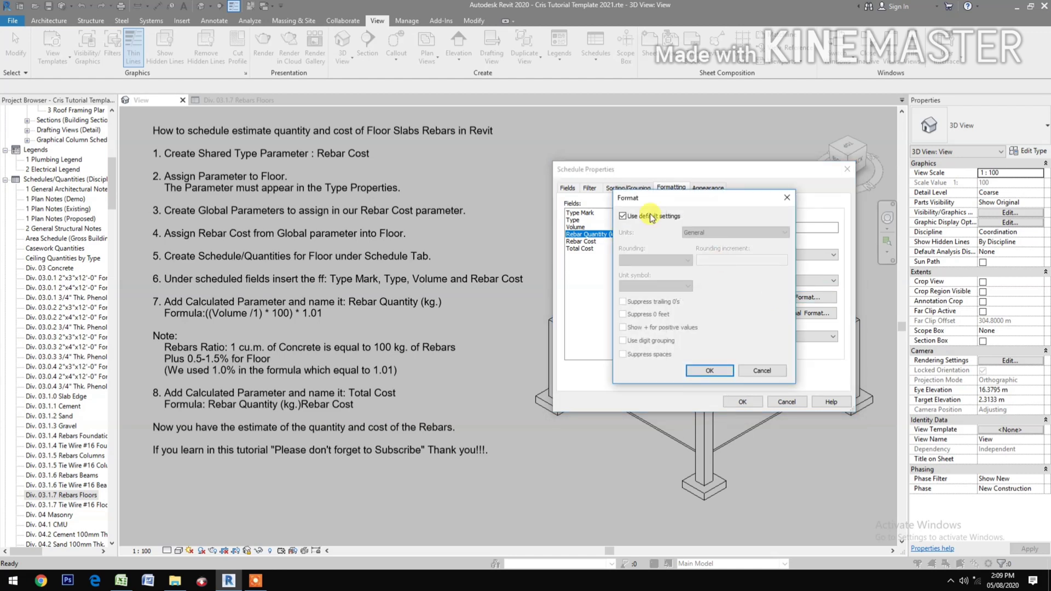
{"action": "left_click", "coordinate": [629, 218]}
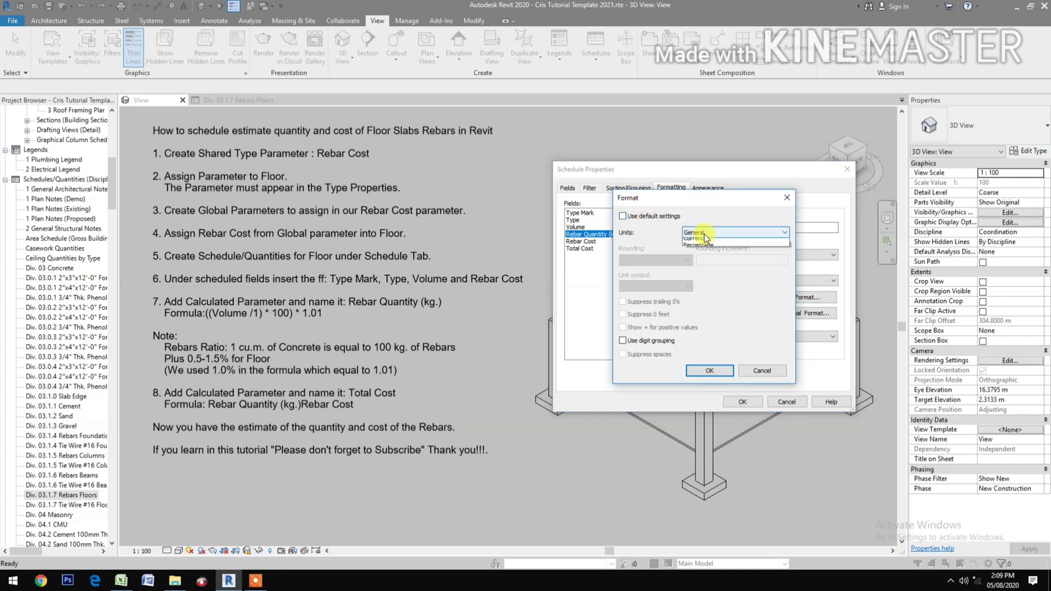
{"action": "left_click", "coordinate": [711, 233]}
{"action": "left_click", "coordinate": [691, 250]}
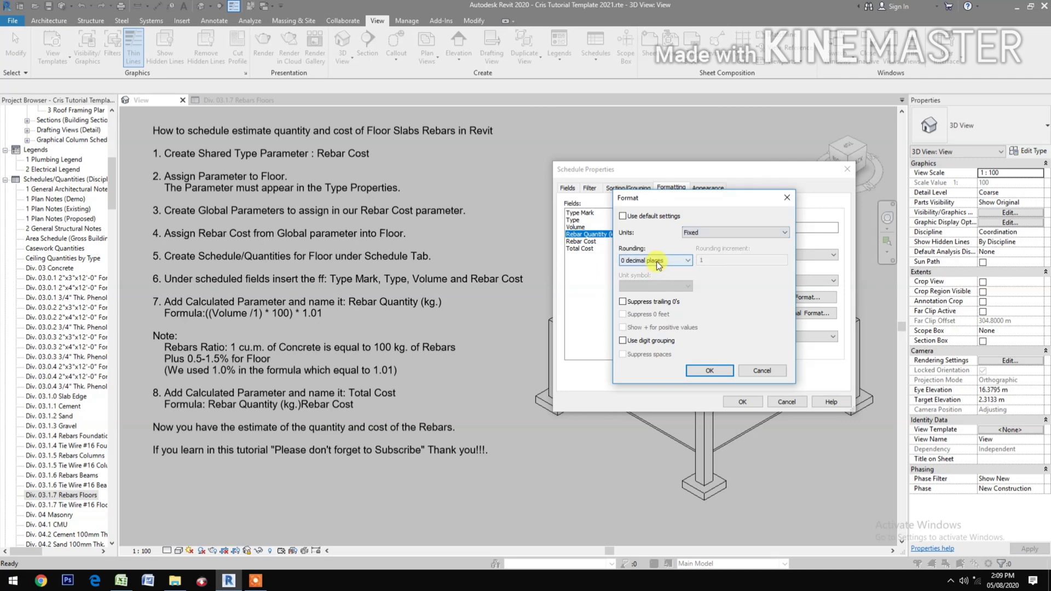
{"action": "left_click", "coordinate": [662, 260]}
{"action": "left_click", "coordinate": [652, 306]}
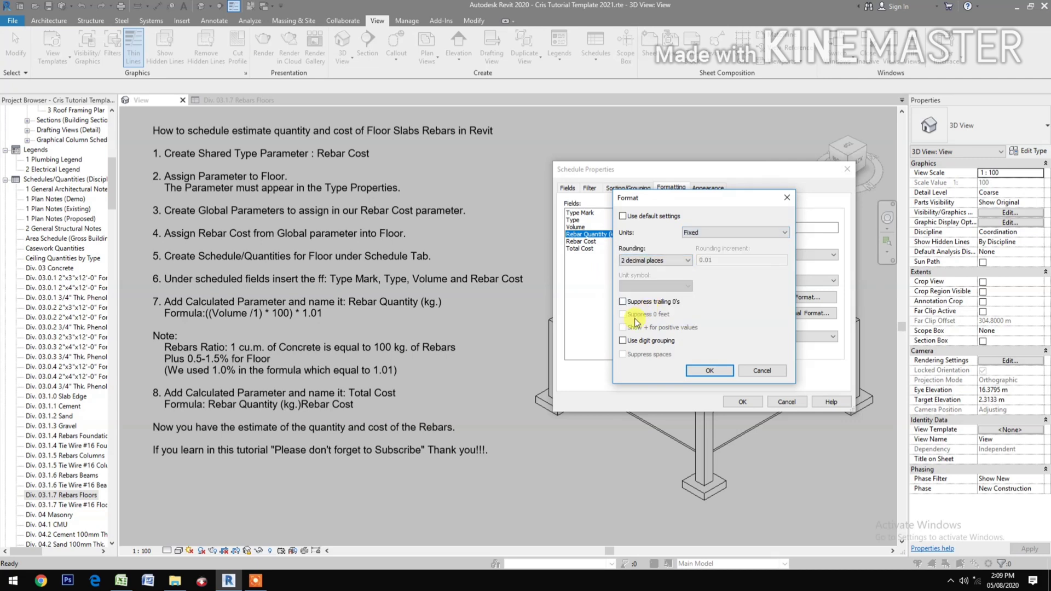
{"action": "left_click", "coordinate": [711, 372]}
{"action": "left_click", "coordinate": [719, 340]}
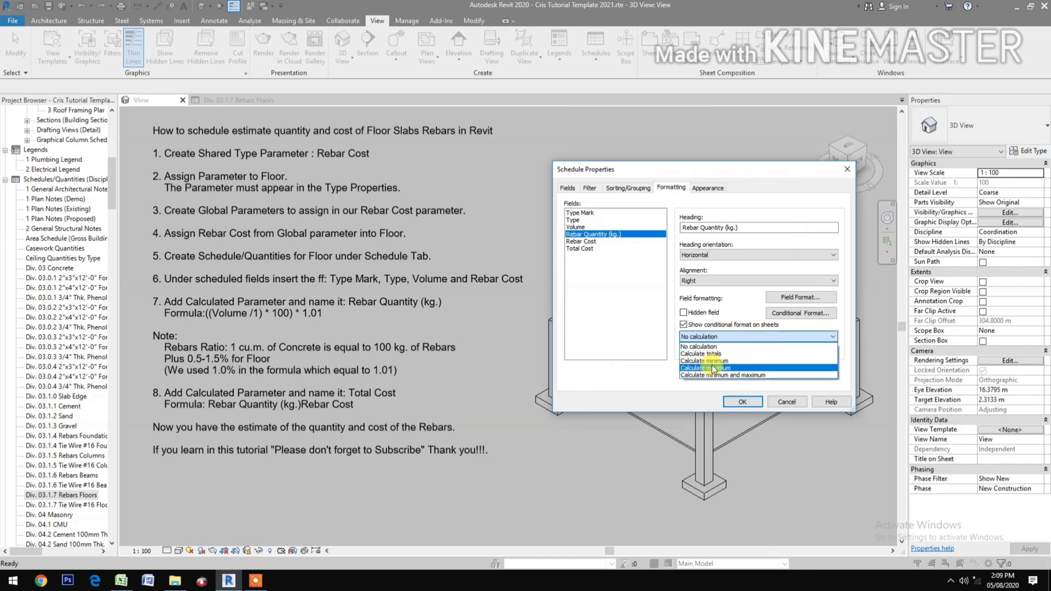
{"action": "left_click", "coordinate": [713, 353]}
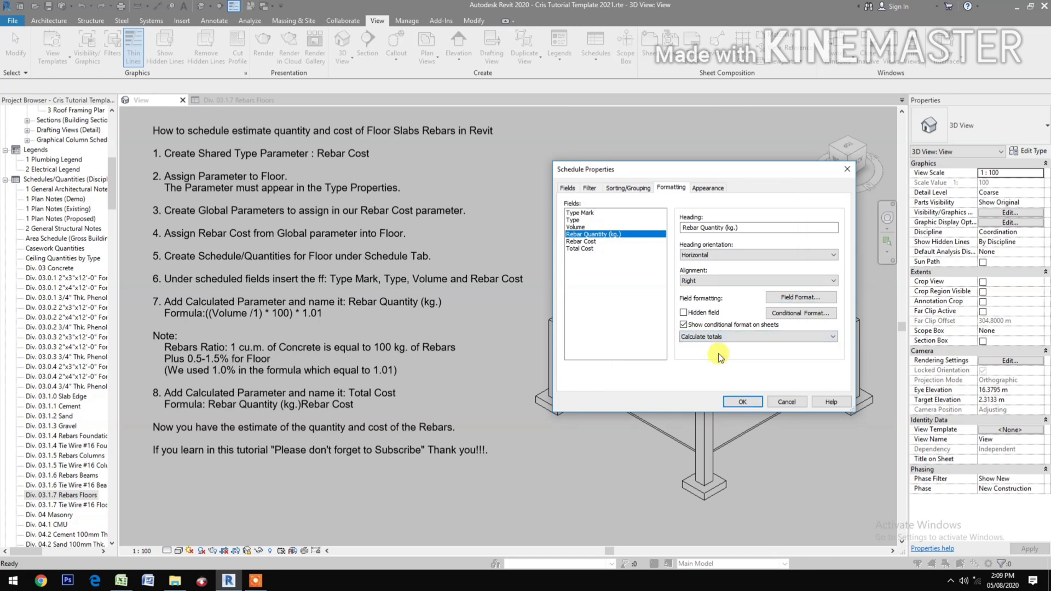
- Right-align the Volume column, keep its project number format, and calculate its totals
{"action": "left_click", "coordinate": [575, 227]}
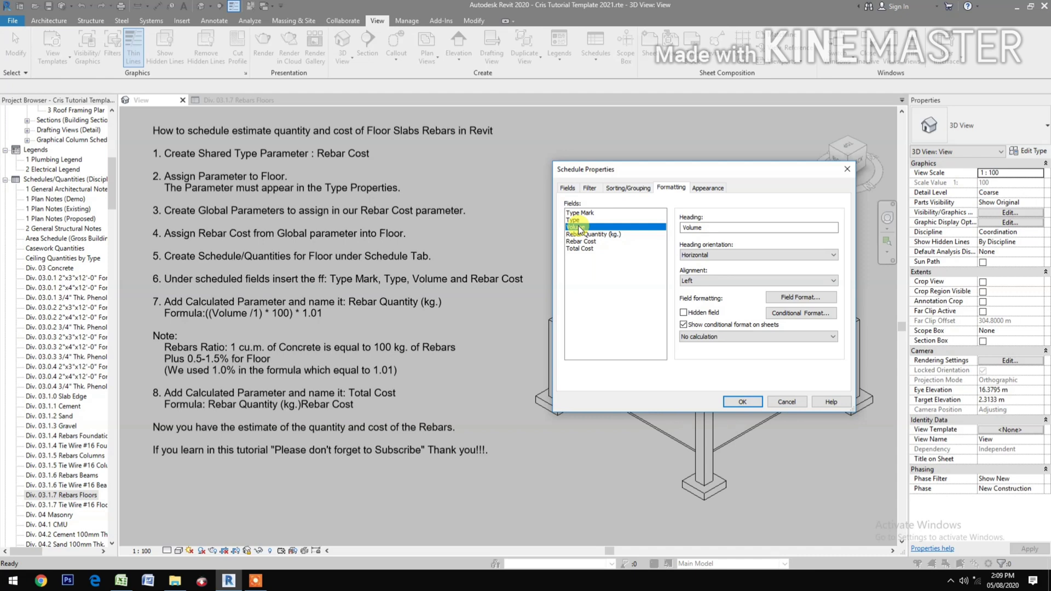
{"action": "left_click", "coordinate": [701, 281]}
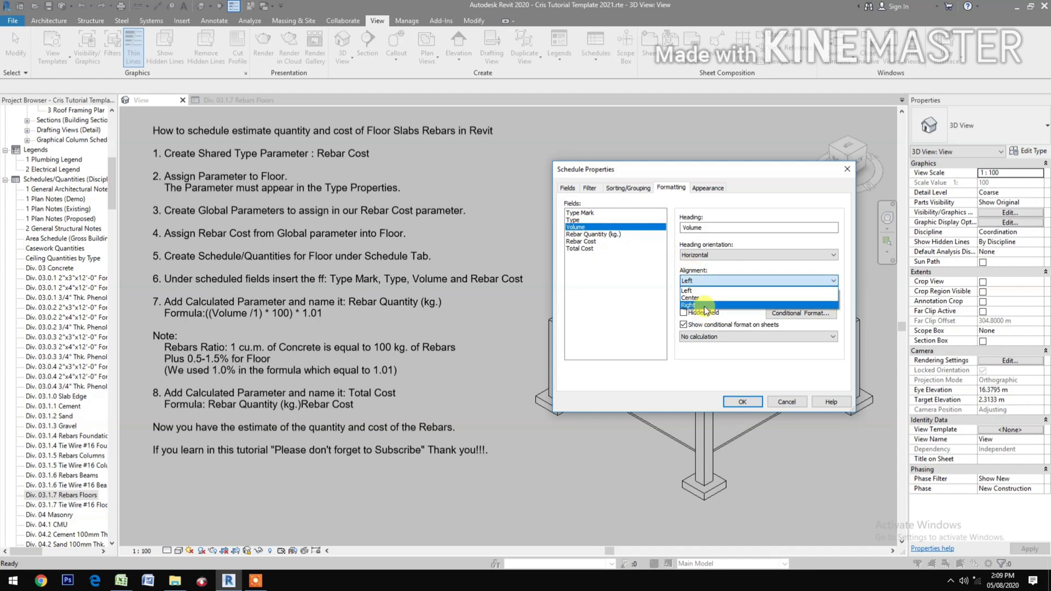
{"action": "left_click", "coordinate": [705, 311]}
{"action": "left_click", "coordinate": [784, 298]}
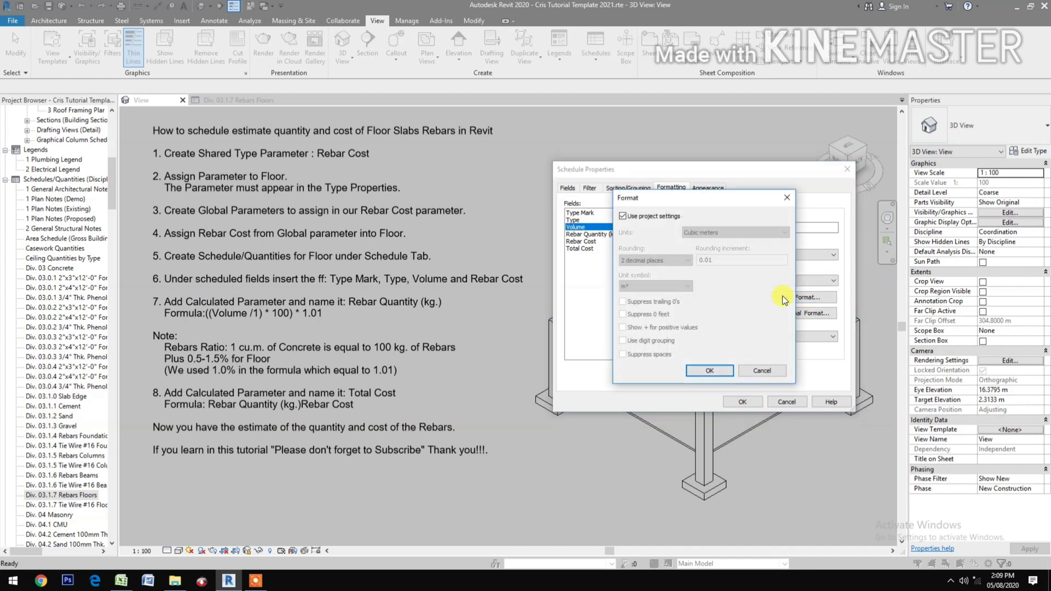
{"action": "left_click", "coordinate": [708, 372]}
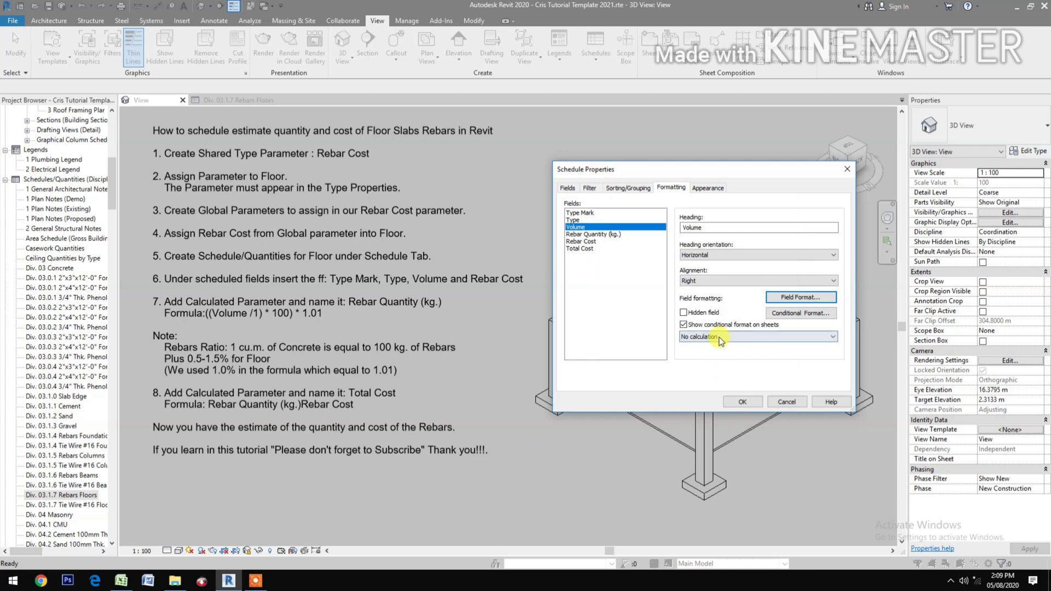
{"action": "left_click", "coordinate": [718, 337]}
{"action": "left_click", "coordinate": [718, 352]}
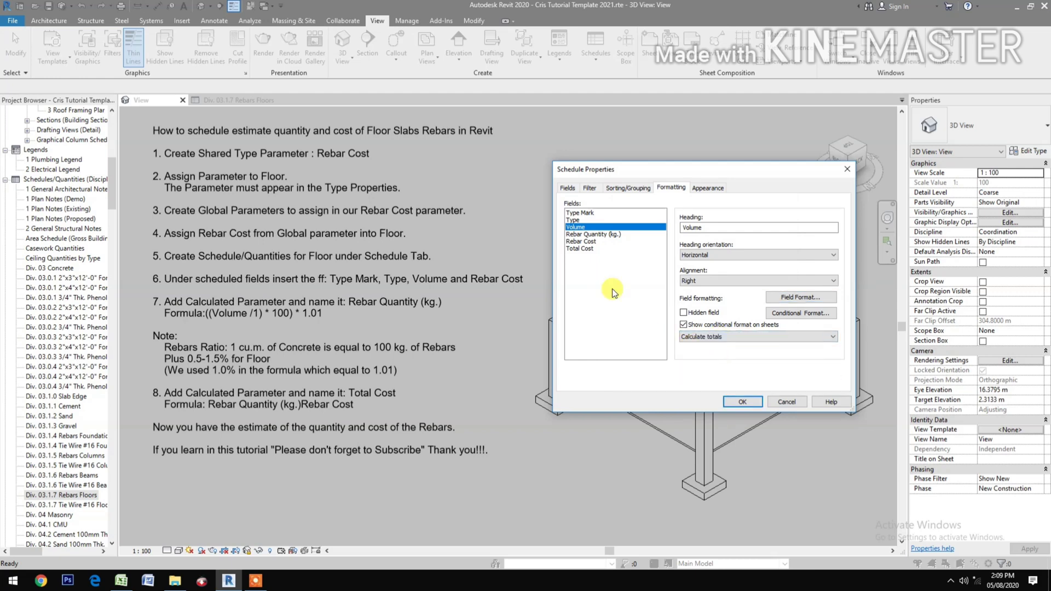
{"action": "left_click", "coordinate": [576, 242]}
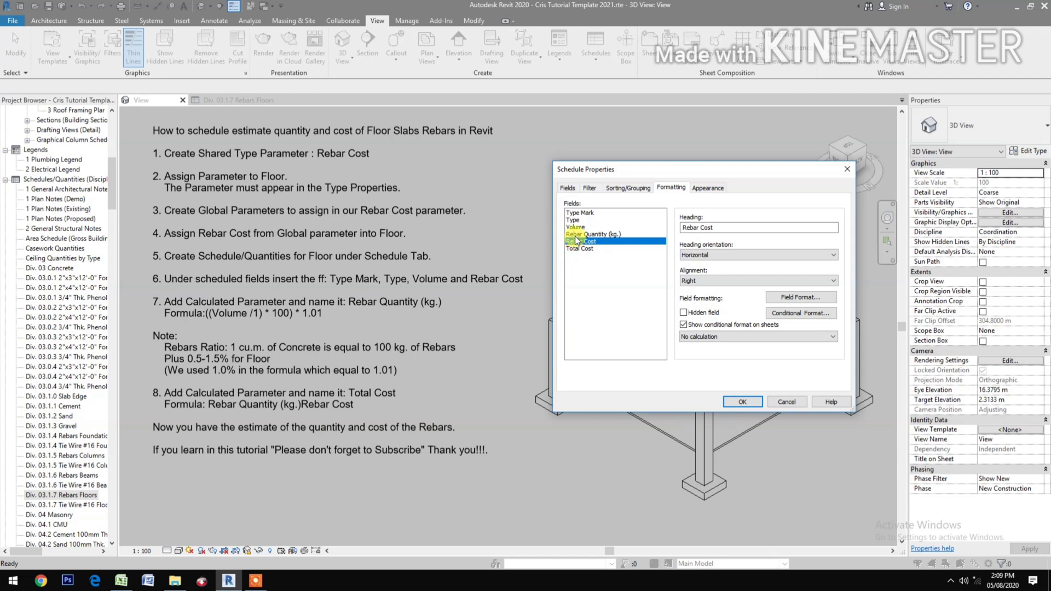
{"action": "left_click", "coordinate": [575, 235]}
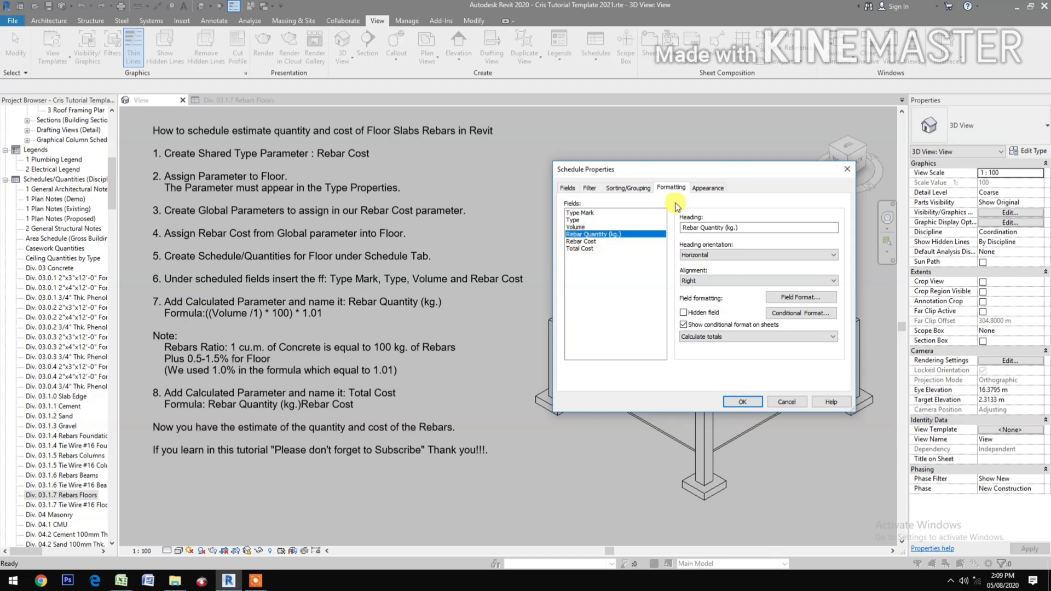
{"action": "left_click", "coordinate": [708, 188]}
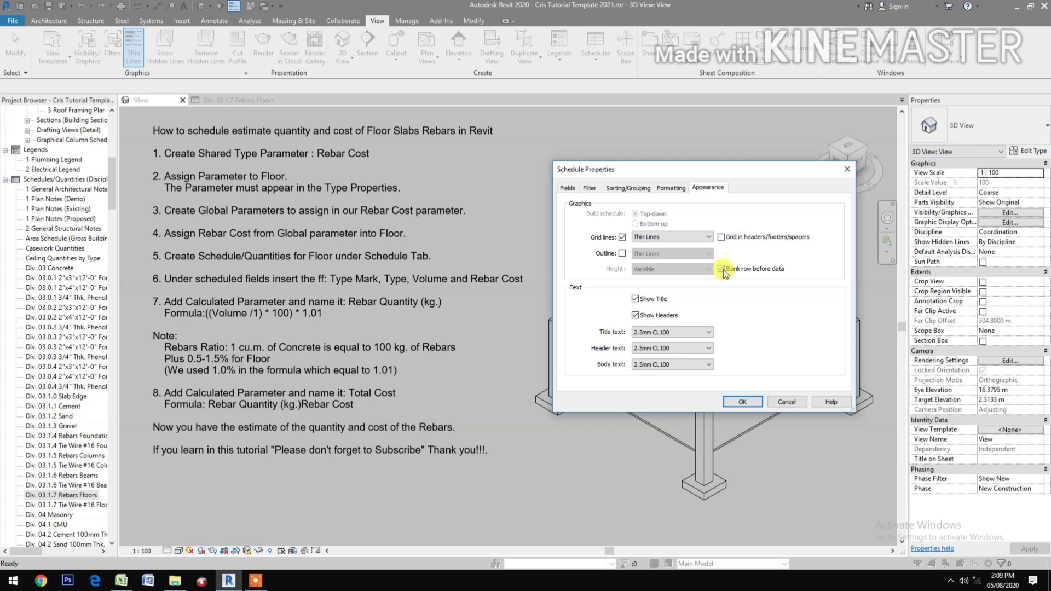
- Apply the schedule settings and widen the Type Mark column so the full headings show
{"action": "left_click", "coordinate": [742, 402]}
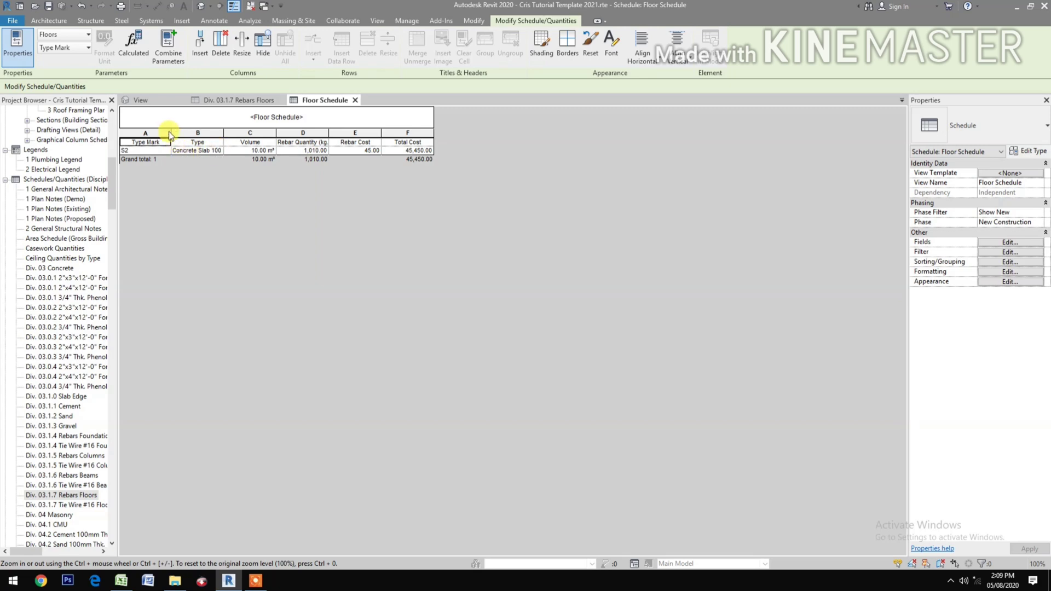
{"action": "left_click_drag", "start_coordinate": [170, 134], "coordinate": [386, 132]}
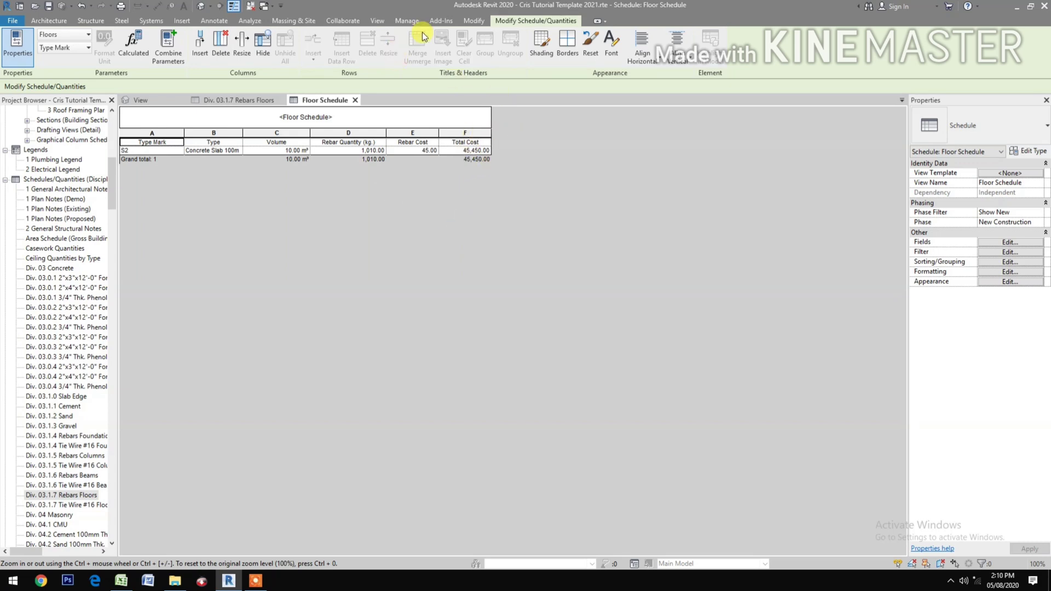
- Change the Rebar Cost global parameter to 48 and apply it, updating Total Cost to 48,480.00
{"action": "left_click", "coordinate": [407, 20]}
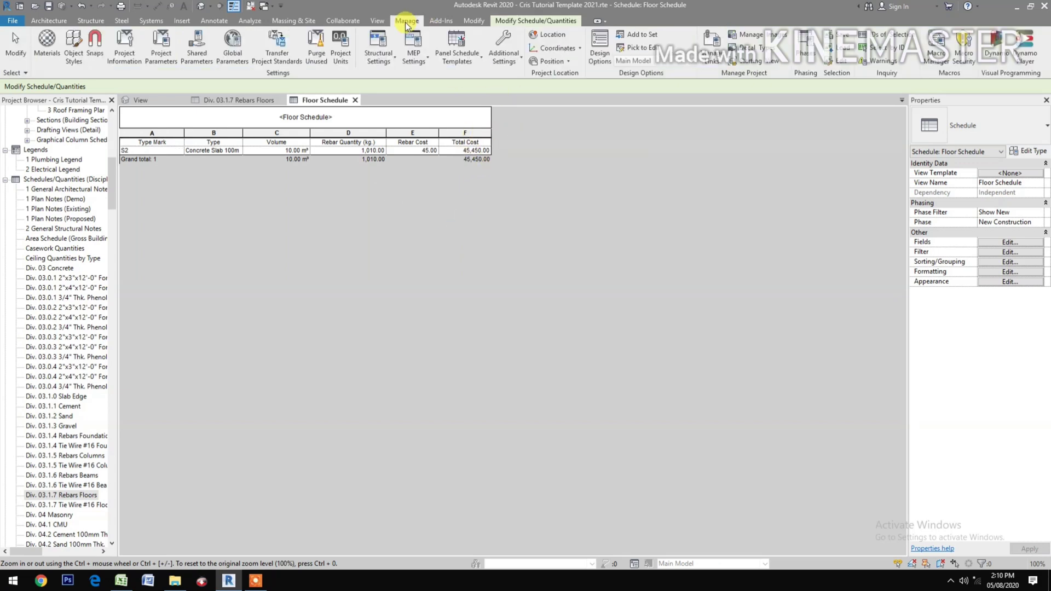
{"action": "left_click", "coordinate": [232, 55]}
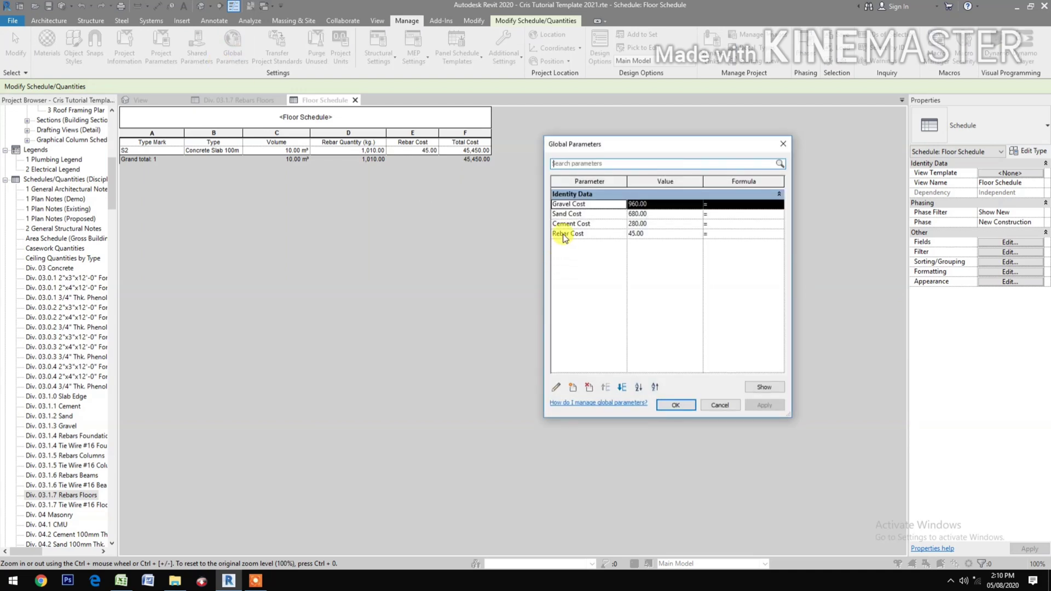
{"action": "left_click", "coordinate": [564, 236]}
{"action": "left_click", "coordinate": [651, 234]}
{"action": "type", "text": "4"}
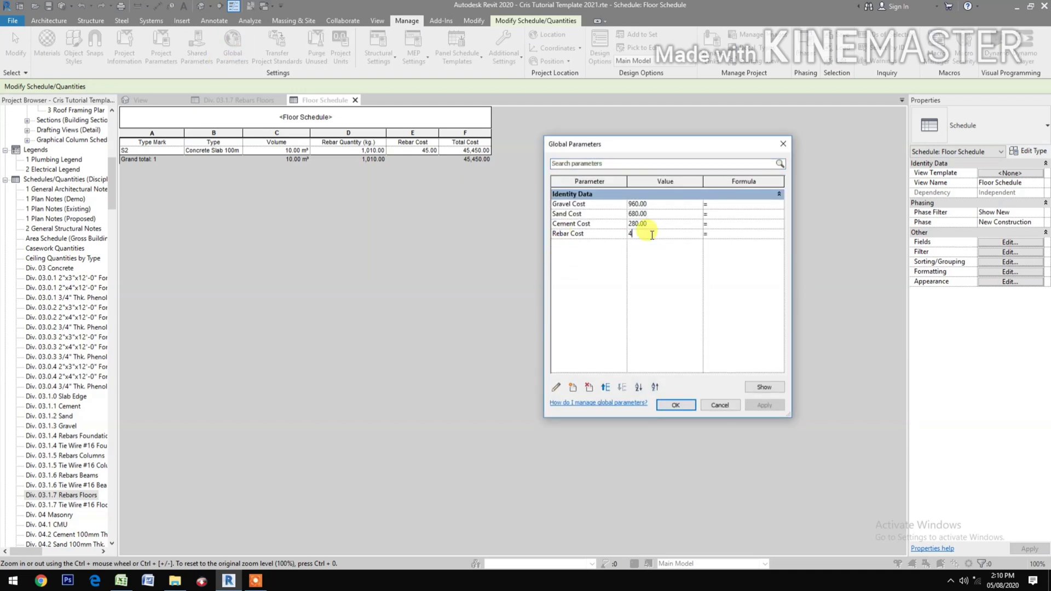
{"action": "type", "text": "8"}
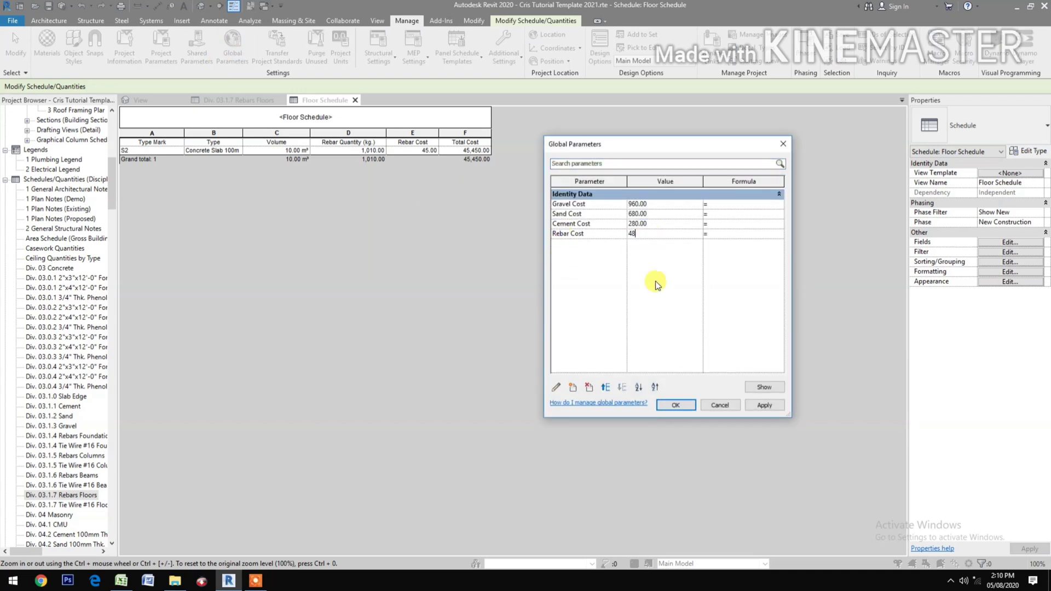
{"action": "left_click", "coordinate": [777, 408]}
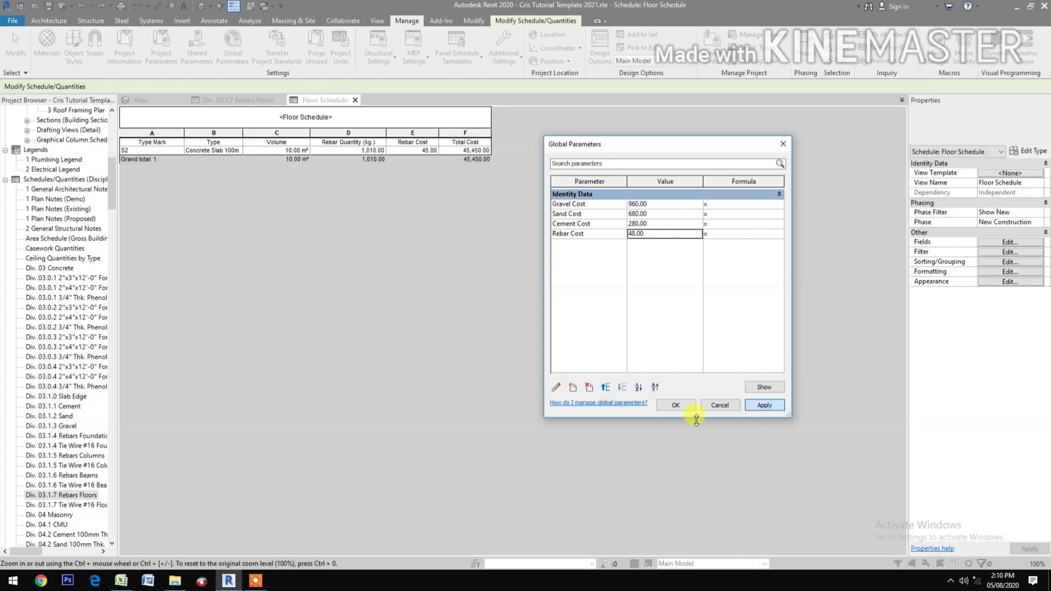
{"action": "left_click", "coordinate": [672, 406]}
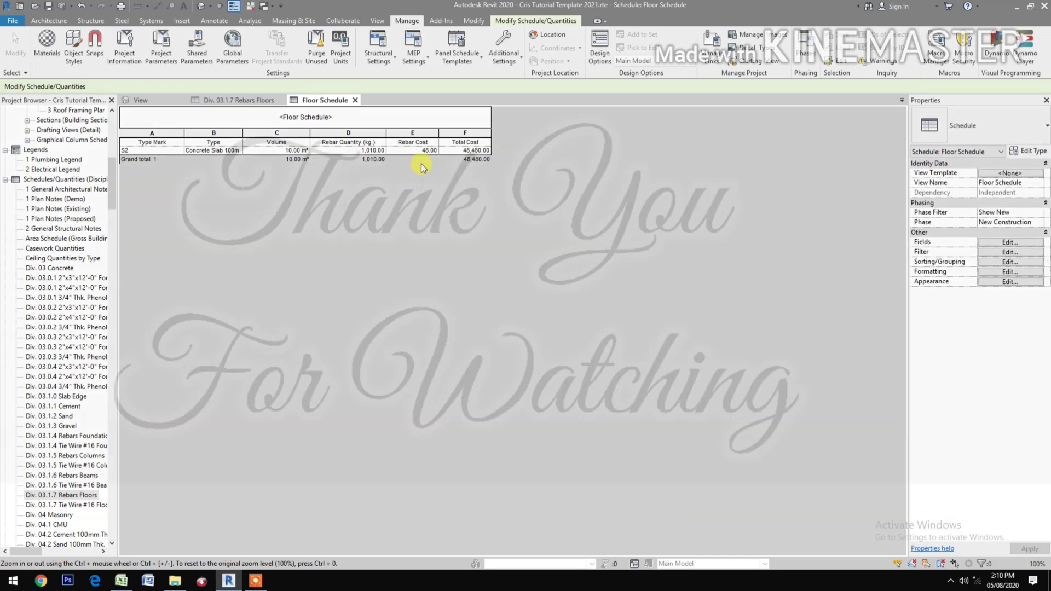